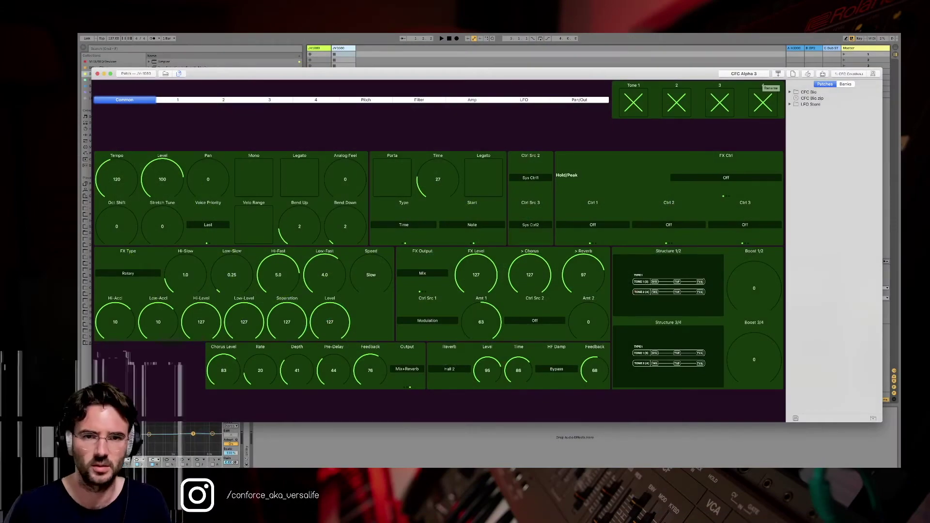
# Try switching individual tones of the patch off, including tones 2 and 3
pyautogui.moveTo(678, 74); pyautogui.dragTo(688, 81)
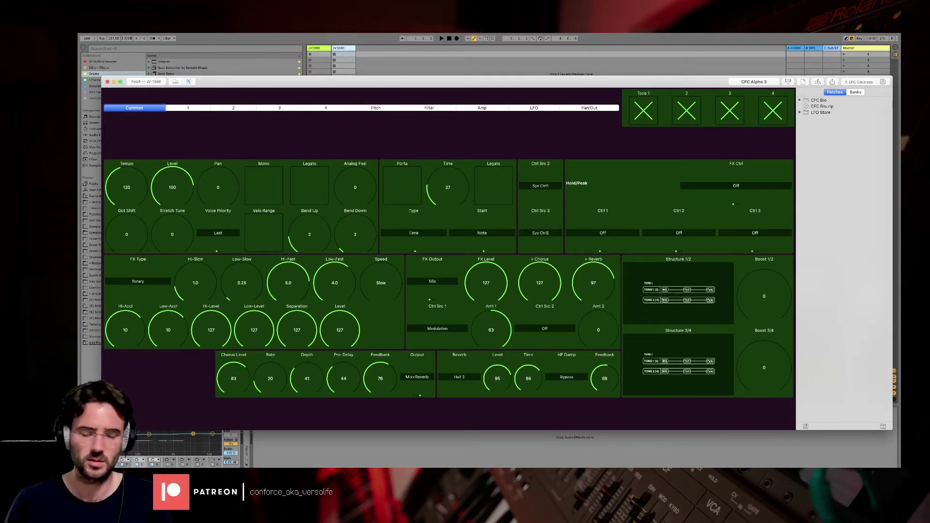
pyautogui.click(644, 111)
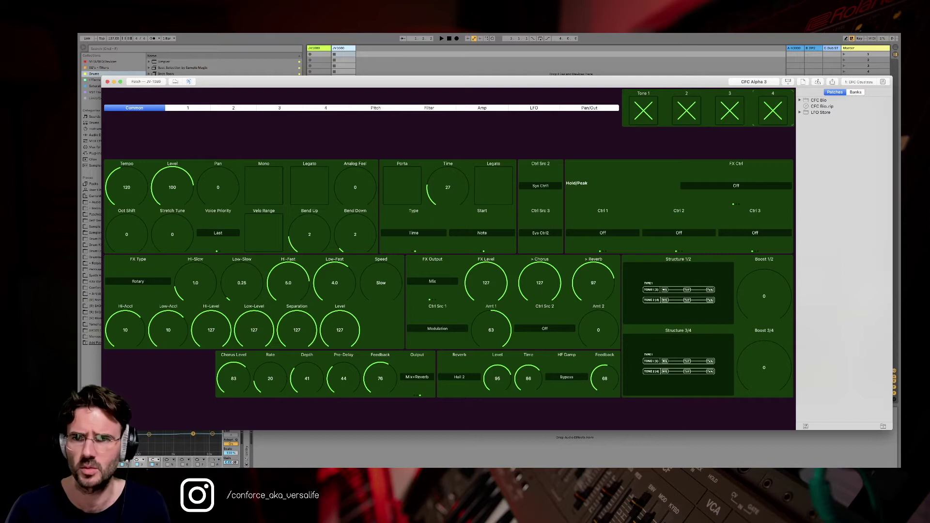
pyautogui.click(686, 111)
pyautogui.click(730, 111)
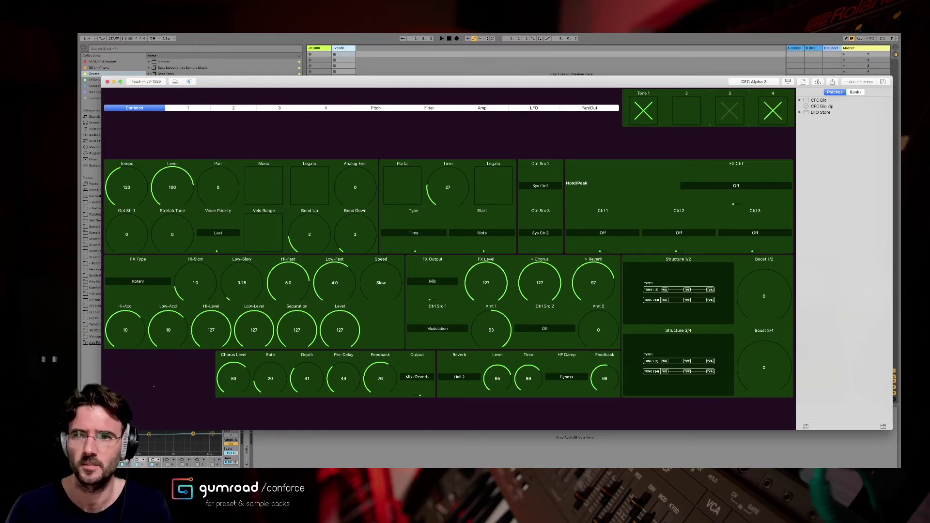
# Open tone 1's settings and examine the available wave groups
pyautogui.click(188, 108)
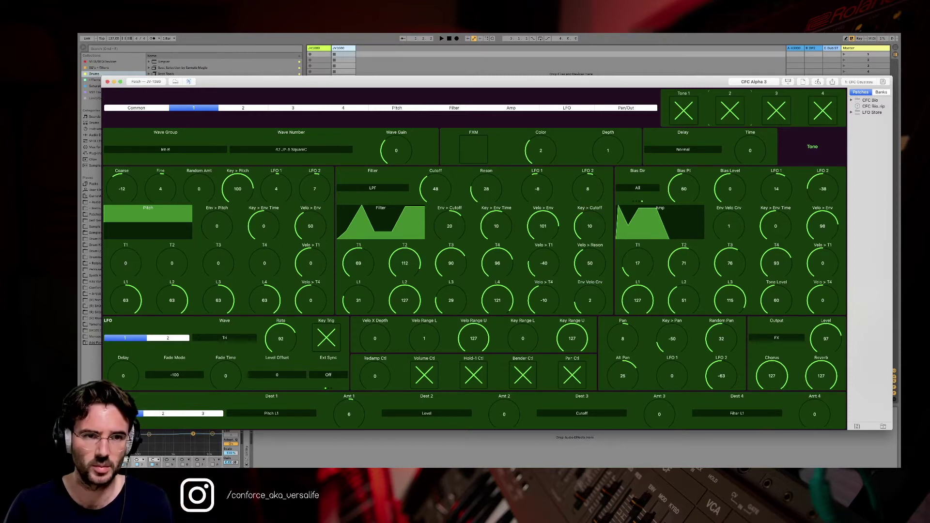
pyautogui.click(166, 149)
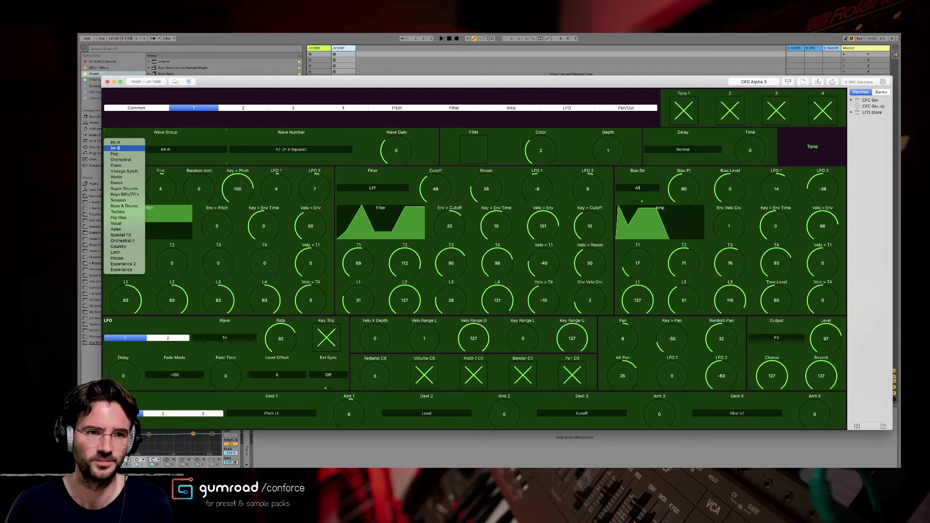
pyautogui.press('Escape')
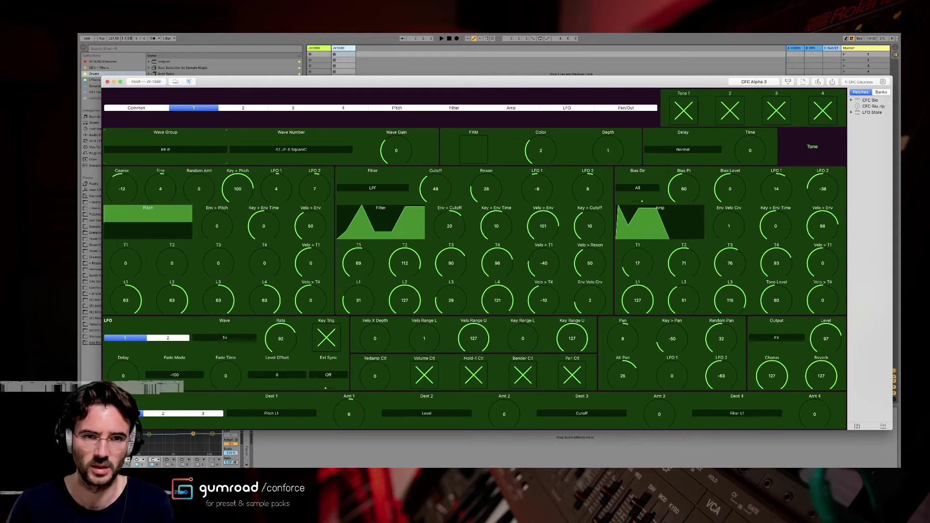
pyautogui.click(165, 149)
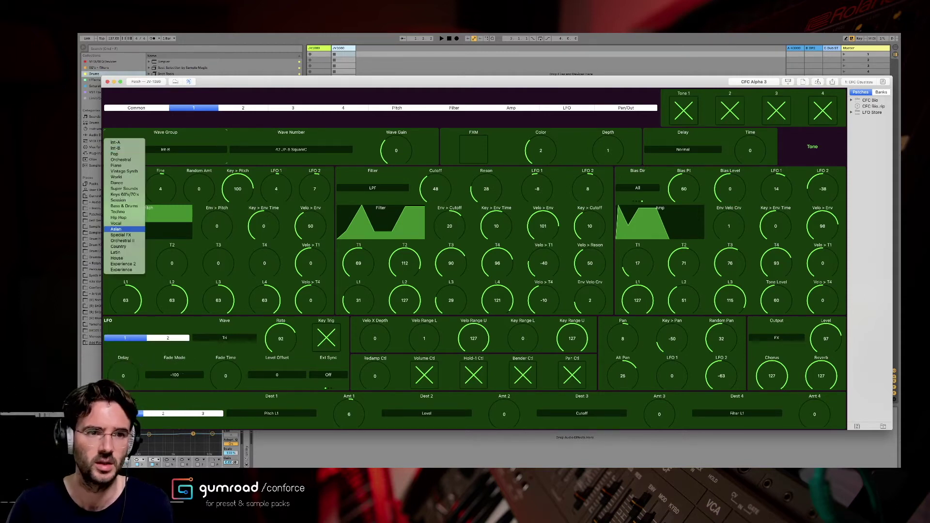
pyautogui.press('Escape')
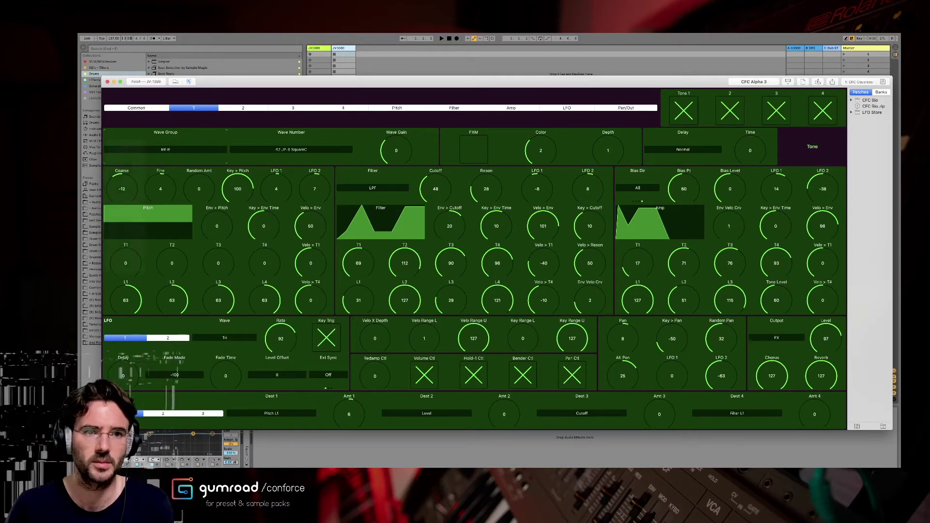
# Browse the wave numbers available for tone 1 and leave its FXM switched off
pyautogui.click(291, 150)
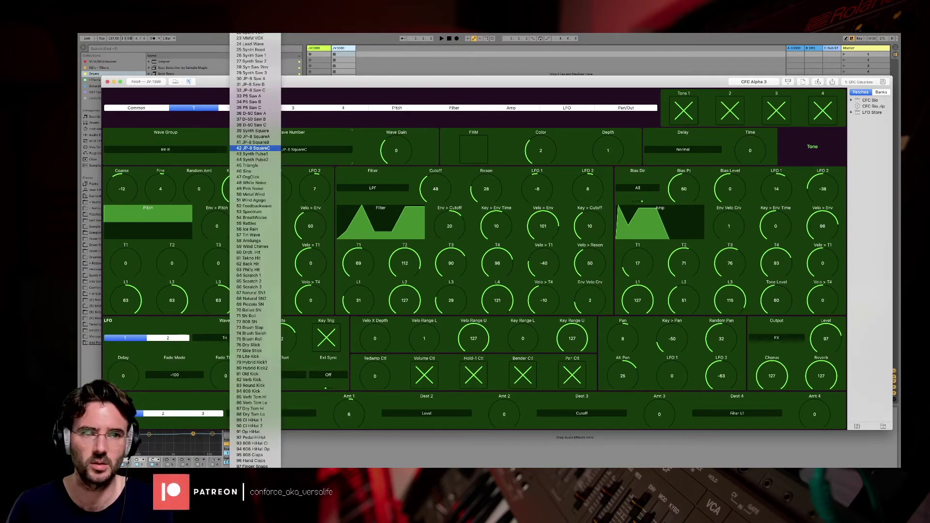
pyautogui.scroll(6, 255, 153)
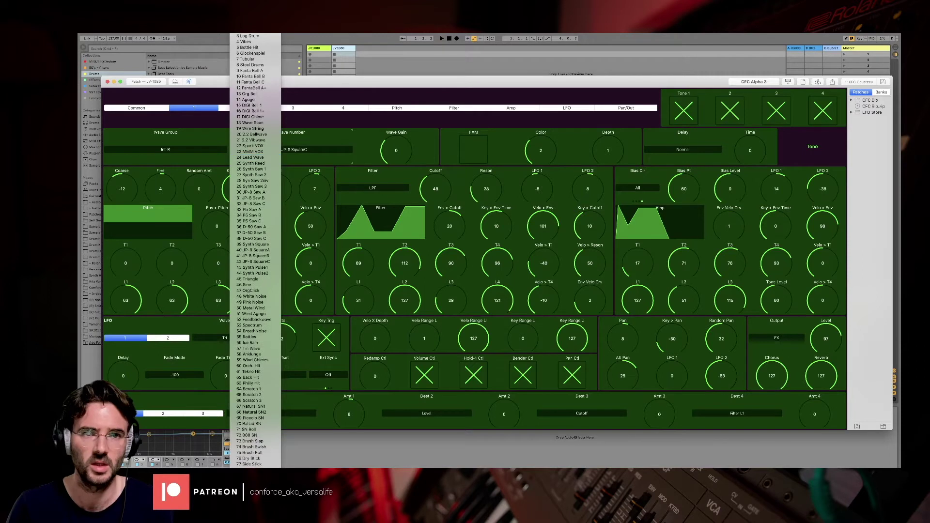
pyautogui.press('Escape')
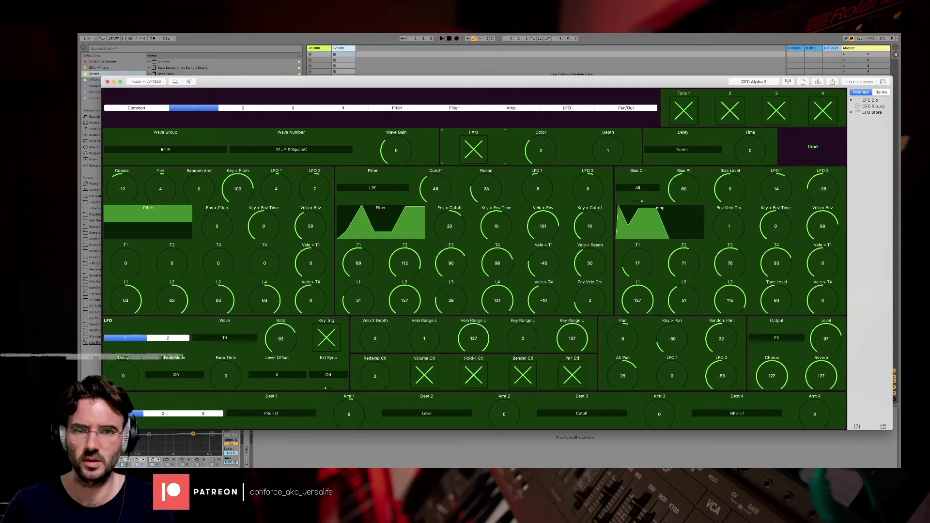
pyautogui.click(473, 149)
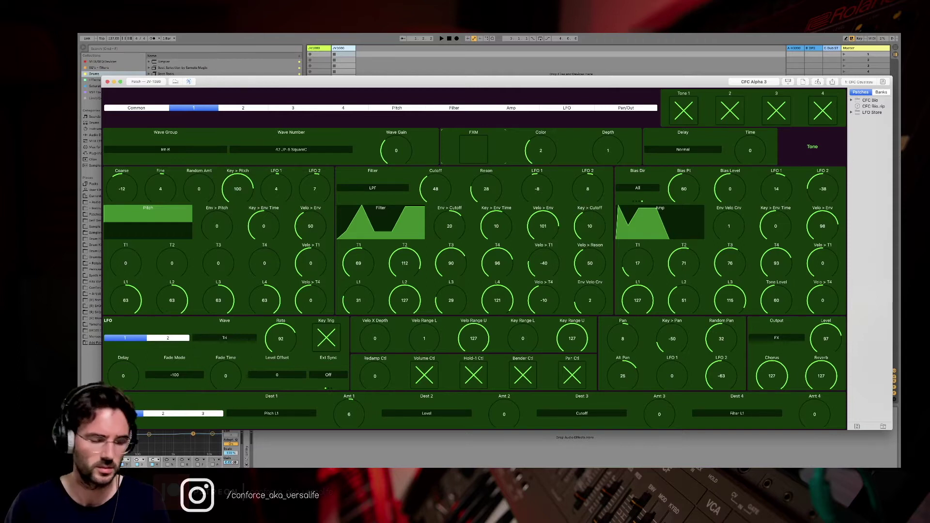
# Switch off tones 1, 3 and 4 to isolate tone 2, and open tone 2's settings
pyautogui.click(684, 111)
pyautogui.click(730, 111)
pyautogui.click(776, 111)
pyautogui.click(823, 111)
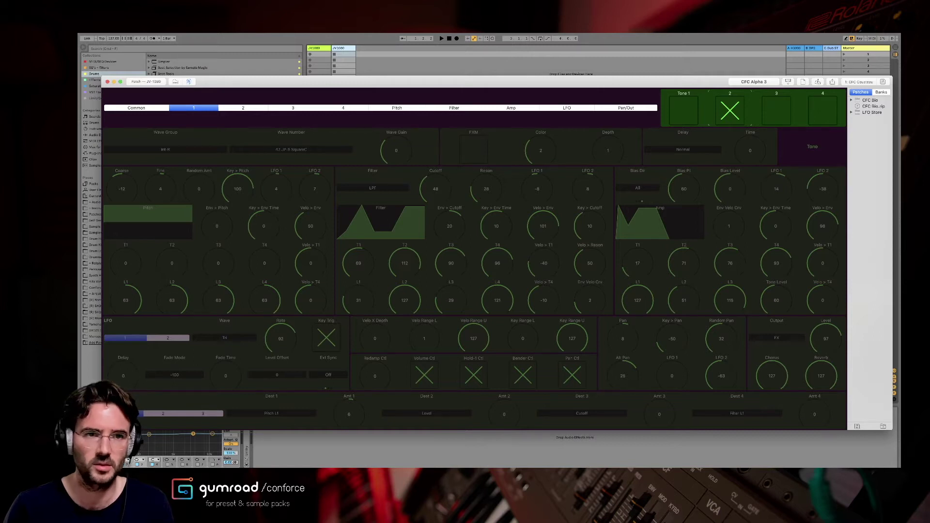
pyautogui.click(244, 108)
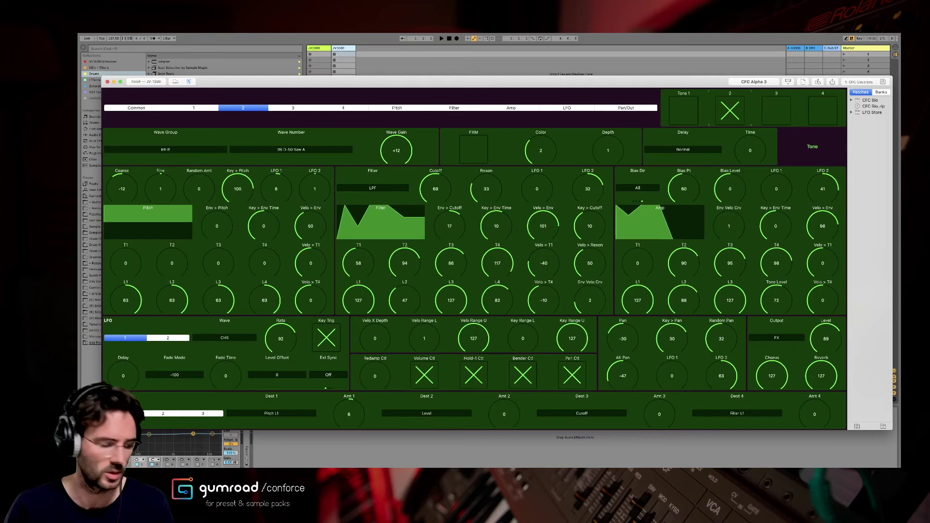
pyautogui.click(193, 108)
pyautogui.click(243, 108)
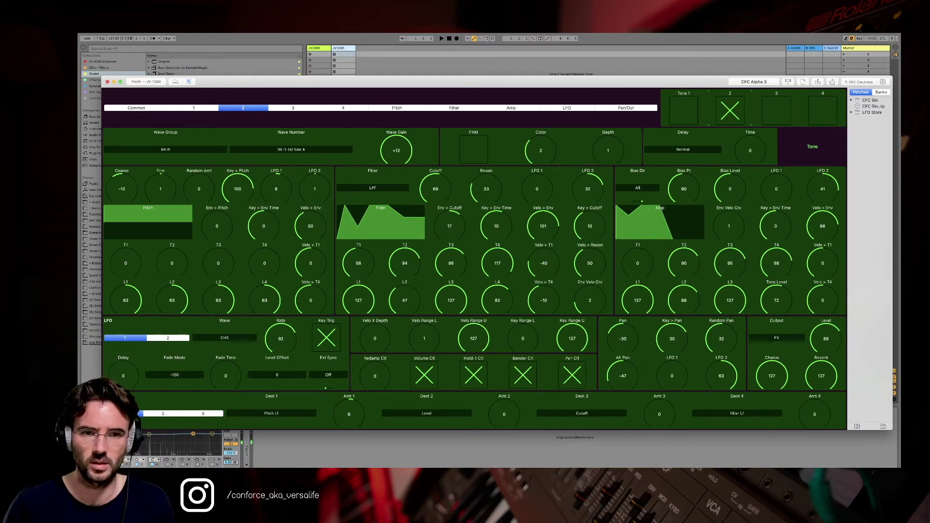
# Set tone 2's filter envelope T1 to 0 and amp envelope T1 to 93, and change its filter type to BPF
pyautogui.moveTo(358, 263); pyautogui.dragTo(358, 291)
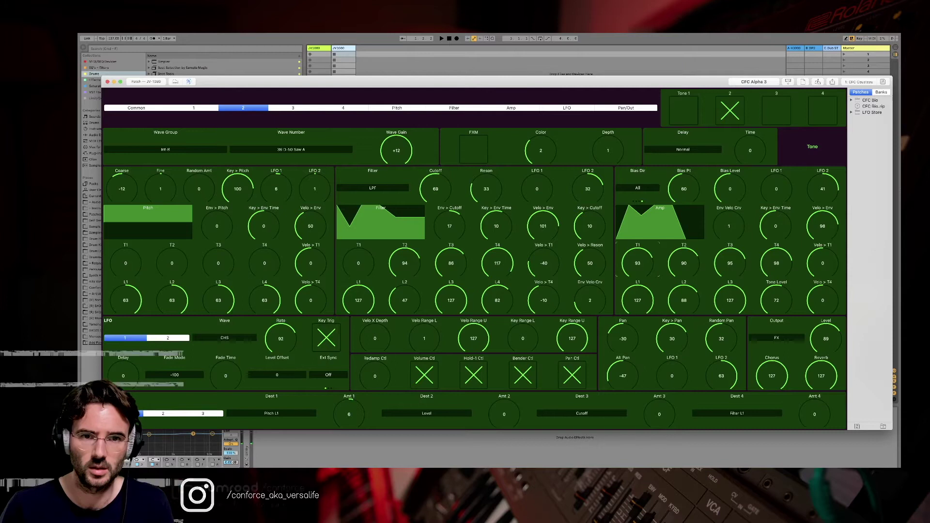
pyautogui.click(372, 188)
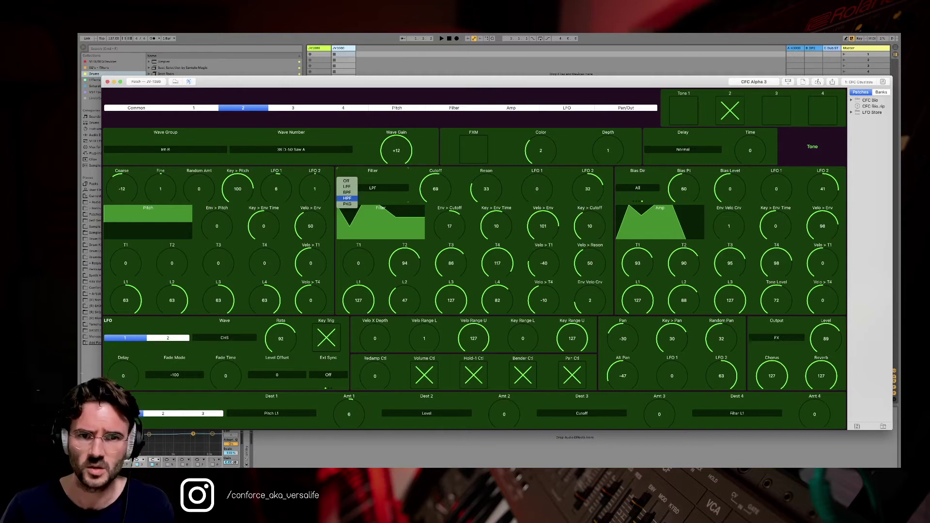
pyautogui.click(347, 192)
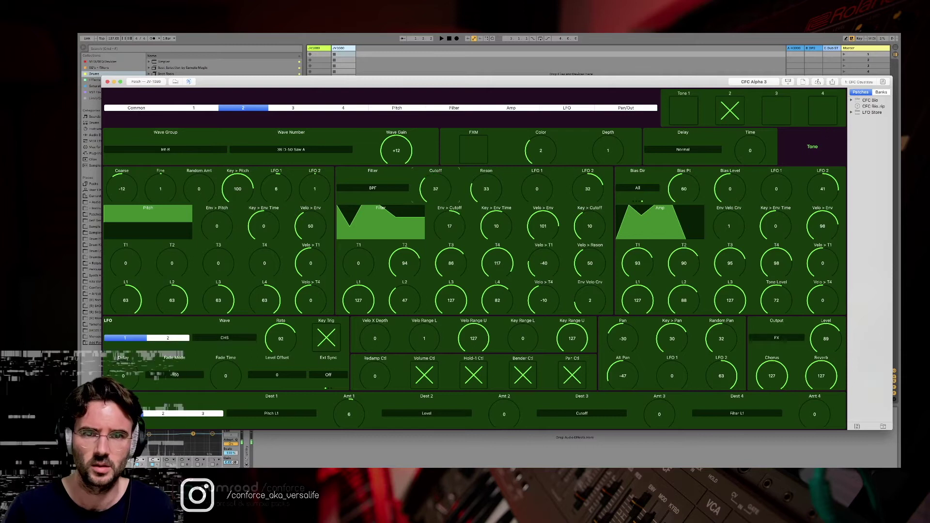
# Sweep tone 2's filter cutoff and resonance, settling on cutoff 85 and resonance 89
pyautogui.moveTo(436, 189); pyautogui.dragTo(486, 183)
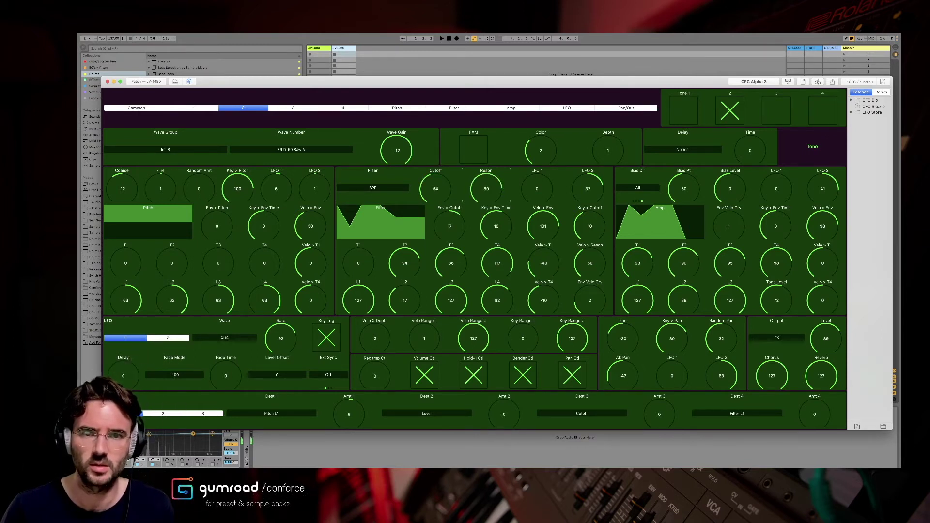
pyautogui.press('Down')
pyautogui.press('Down')
pyautogui.press('Down')
pyautogui.press('Down')
pyautogui.press('Down')
pyautogui.press('Down')
pyautogui.press('Down')
pyautogui.press('Down')
pyautogui.press('Down')
pyautogui.press('Down')
pyautogui.press('Down')
pyautogui.press('Down')
pyautogui.press('Down')
pyautogui.press('Down')
pyautogui.press('Down')
pyautogui.press('Down')
pyautogui.press('Down')
pyautogui.press('Down')
pyautogui.press('Down')
pyautogui.press('Down')
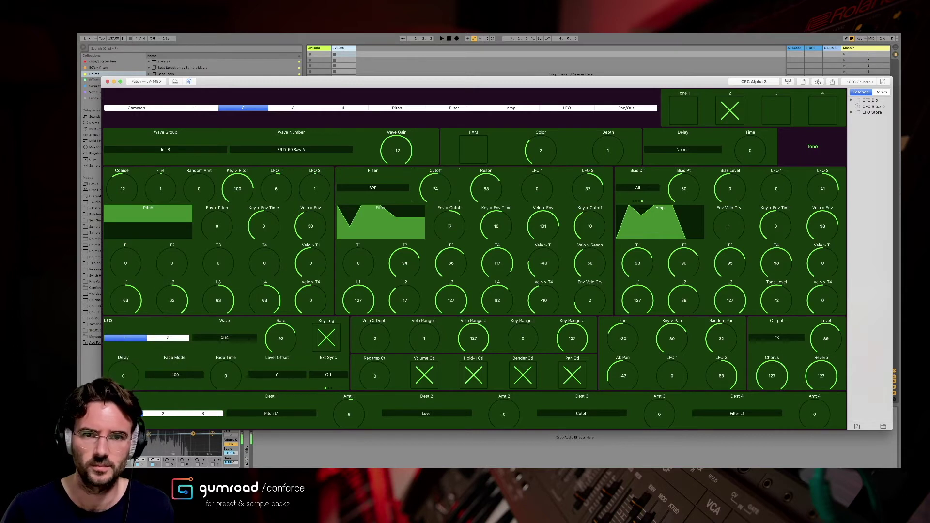
pyautogui.press('Up')
pyautogui.press('Up')
pyautogui.press('Up')
pyautogui.press('Up')
pyautogui.press('Up')
pyautogui.press('Up')
pyautogui.press('Up')
pyautogui.press('Up')
pyautogui.press('Up')
pyautogui.press('Up')
pyautogui.press('Up')
pyautogui.press('Up')
pyautogui.press('Up')
pyautogui.press('Up')
pyautogui.press('Up')
pyautogui.press('Up')
pyautogui.press('Up')
pyautogui.press('Up')
pyautogui.press('Up')
pyautogui.press('Up')
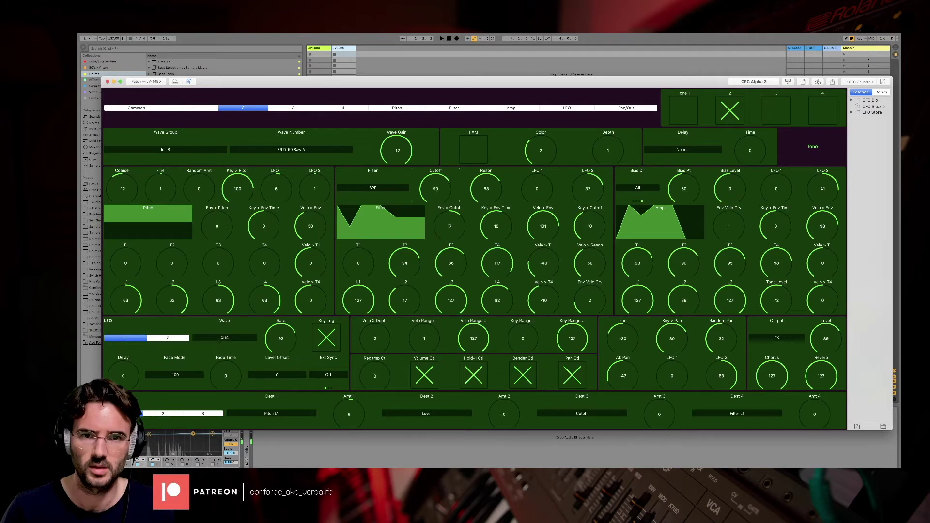
pyautogui.press('Tab')
pyautogui.press('Up')
pyautogui.press('Up')
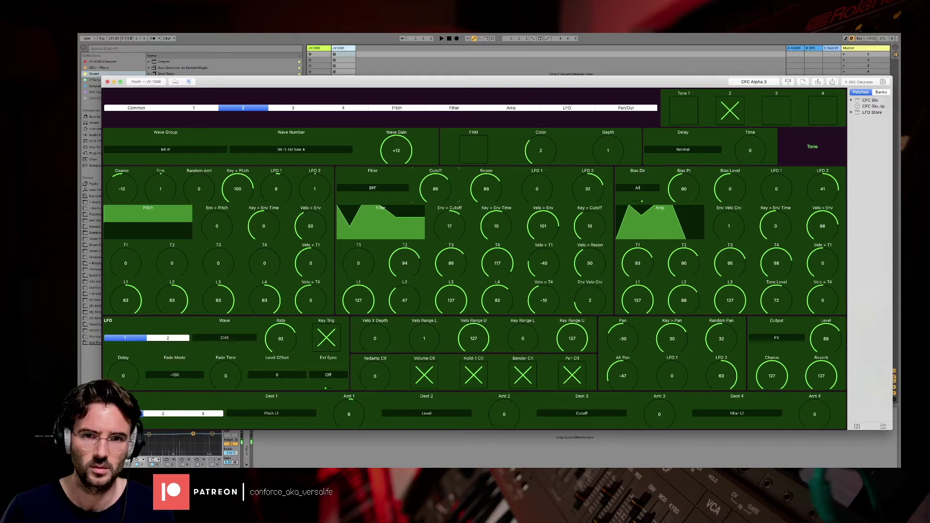
# Set the LFO 1 modulation amount of tone 2's filter to 33
pyautogui.moveTo(537, 189); pyautogui.dragTo(537, 165)
pyautogui.press('Down')
pyautogui.press('Down')
pyautogui.press('Down')
pyautogui.press('Down')
pyautogui.press('Down')
pyautogui.press('Down')
pyautogui.press('Down')
pyautogui.press('Down')
pyautogui.press('Down')
pyautogui.press('Down')
pyautogui.press('Down')
pyautogui.press('Down')
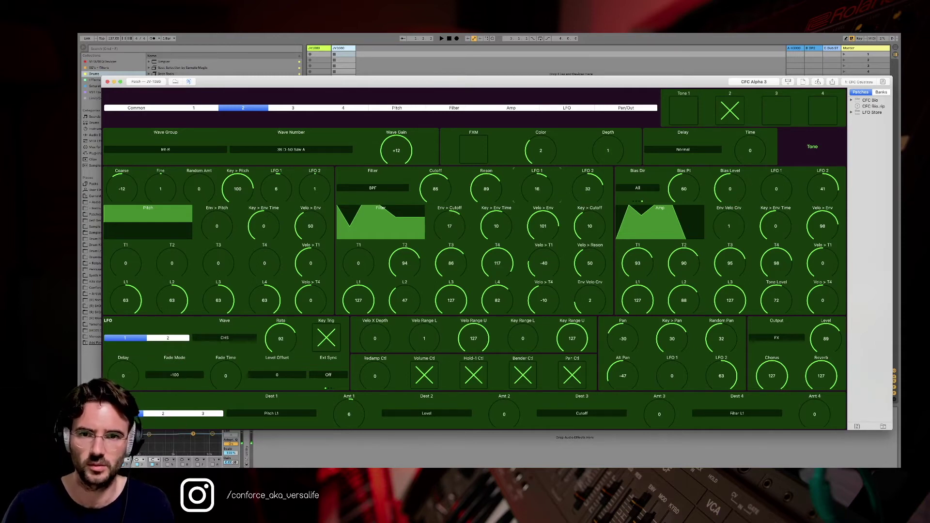
pyautogui.press('Up')
pyautogui.press('Up')
pyautogui.press('Up')
pyautogui.press('Up')
pyautogui.press('Up')
pyautogui.press('Up')
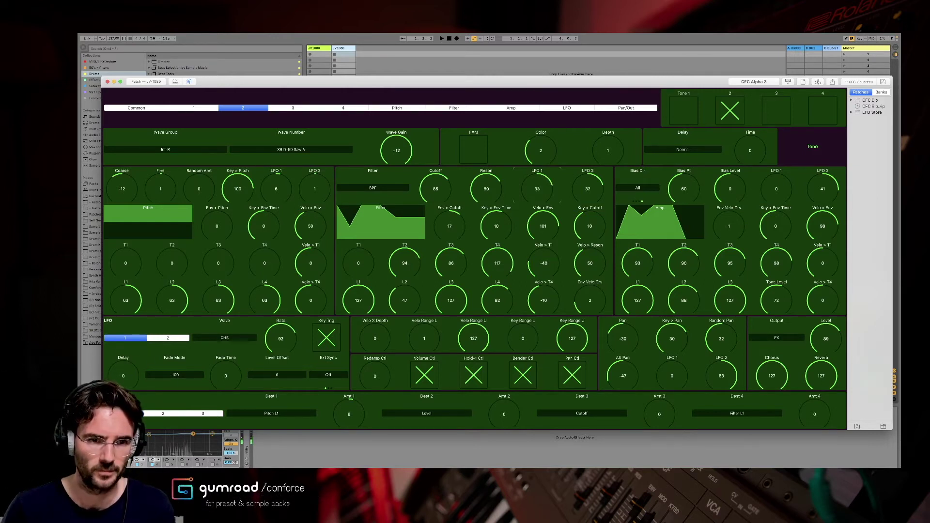
# Set tone 2's LFO 1 rate to 90 and its wave to Random
pyautogui.moveTo(281, 338); pyautogui.dragTo(280, 334)
pyautogui.press('Down')
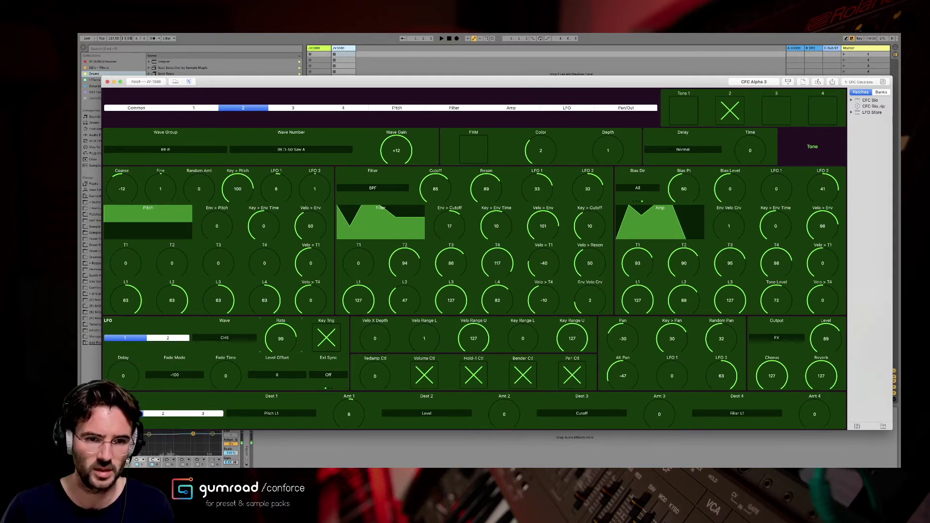
pyautogui.press('Up')
pyautogui.press('Up')
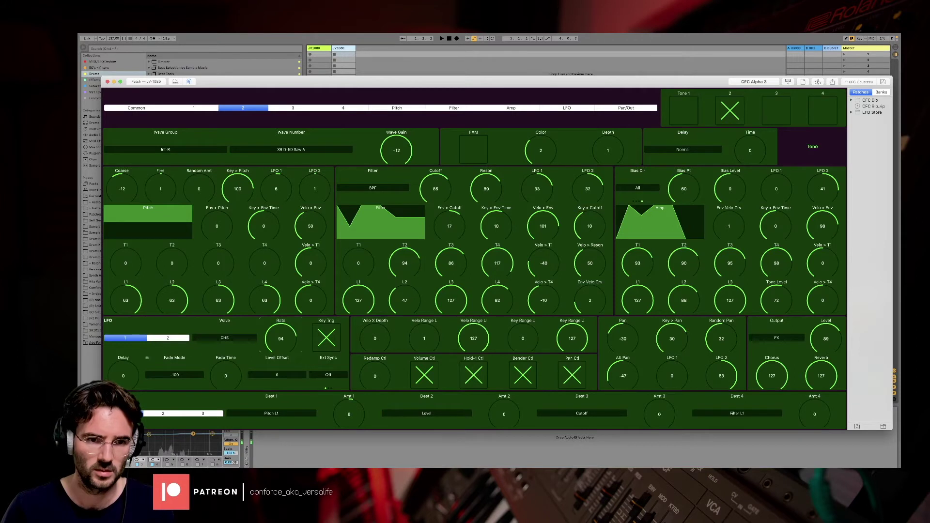
pyautogui.click(214, 338)
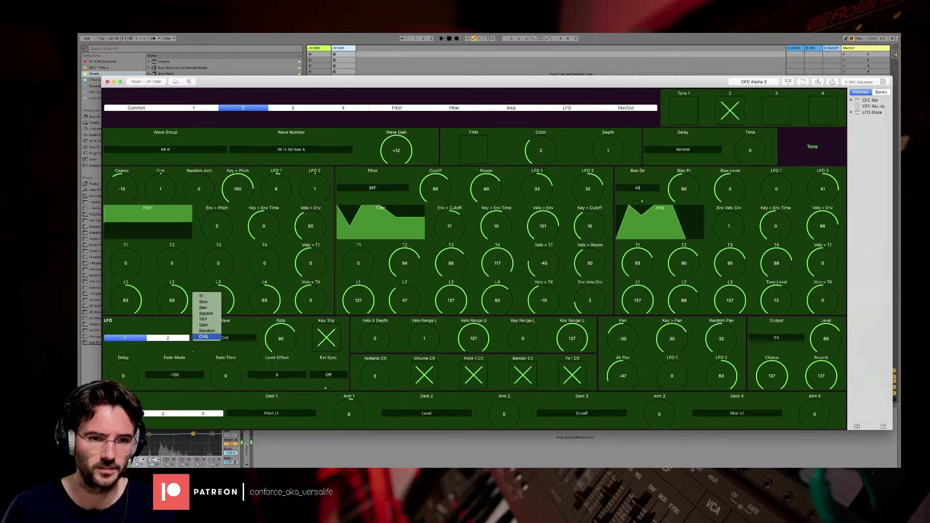
pyautogui.press('Up')
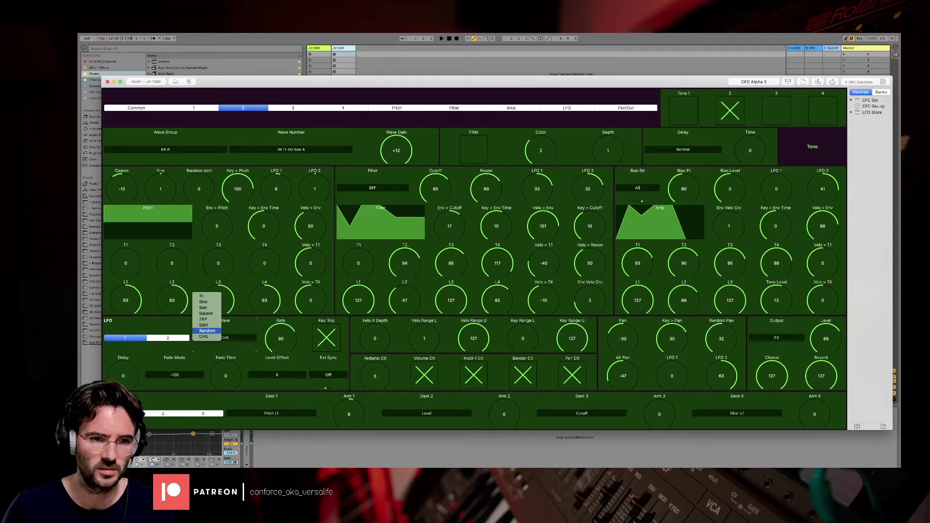
pyautogui.press('Return')
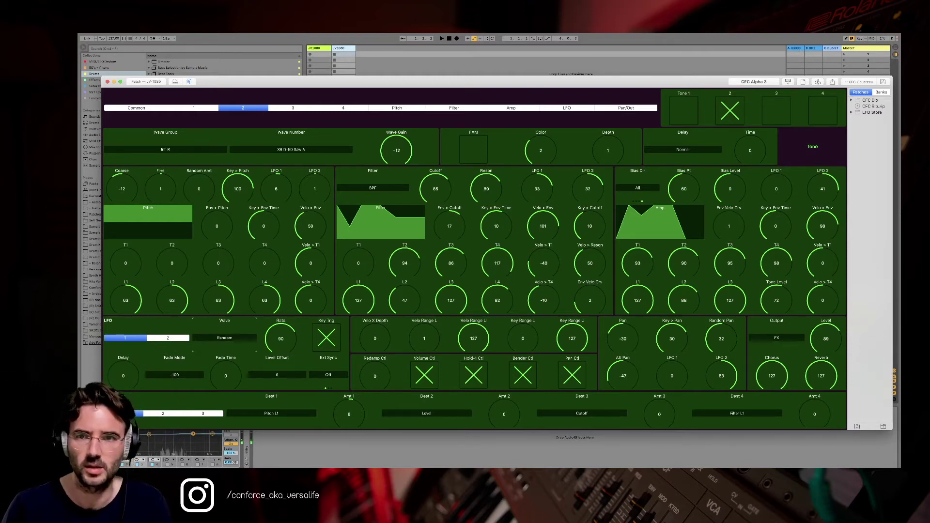
# Switch tone 1 back on and set its filter to BPF with cutoff 56 and resonance 69
pyautogui.click(684, 111)
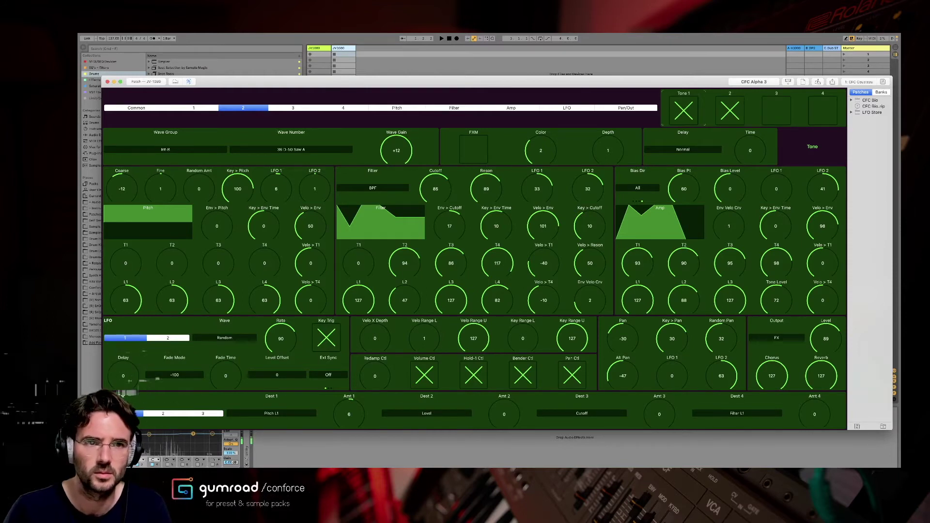
pyautogui.click(194, 108)
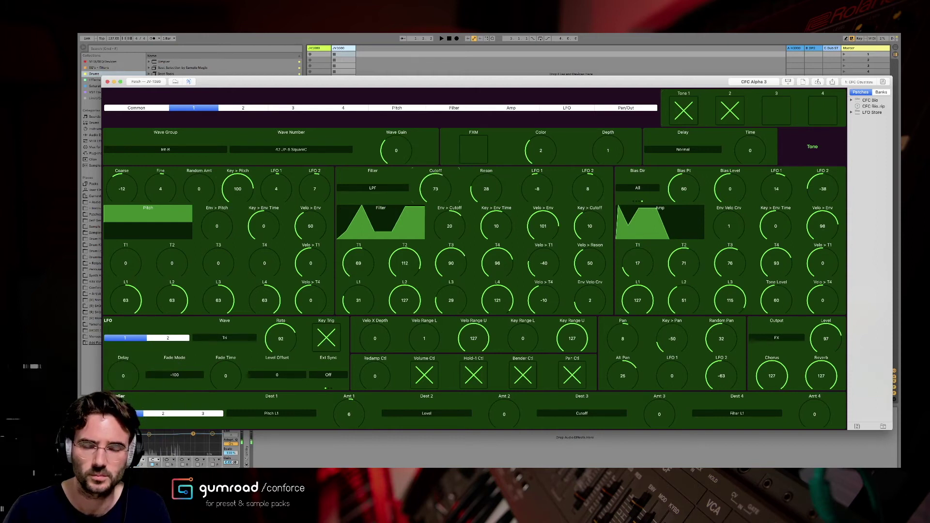
pyautogui.moveTo(435, 189); pyautogui.dragTo(436, 192)
pyautogui.click(373, 188)
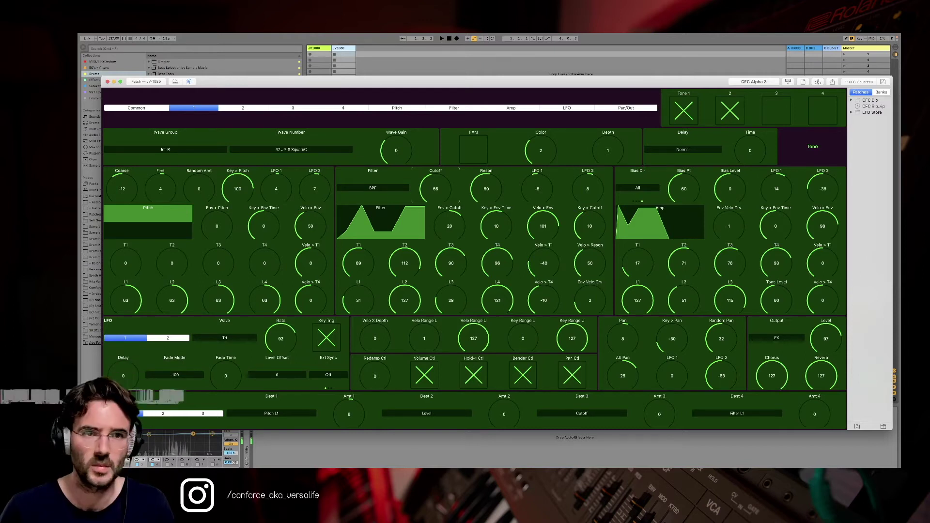
# Switch on tone 3, choose wave 20 2.2 Bellwave for it and set its coarse pitch to 12
pyautogui.click(777, 110)
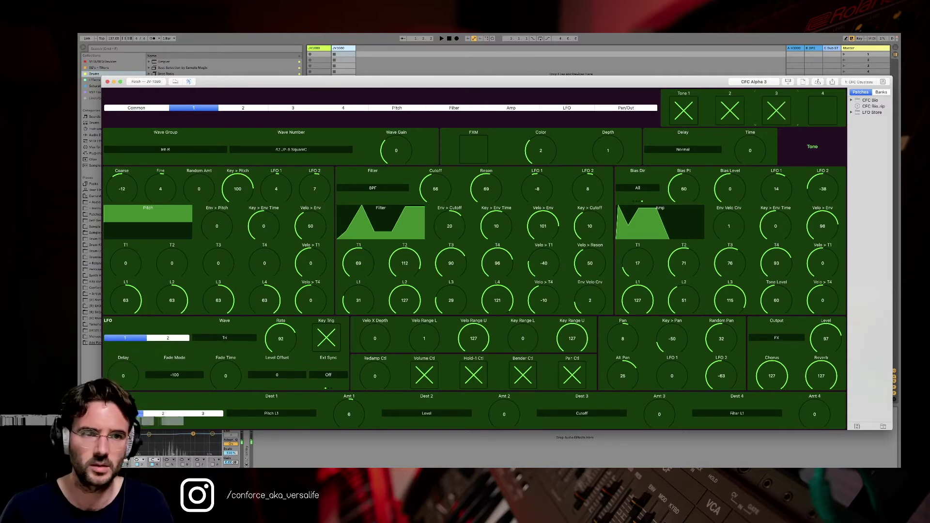
pyautogui.click(293, 108)
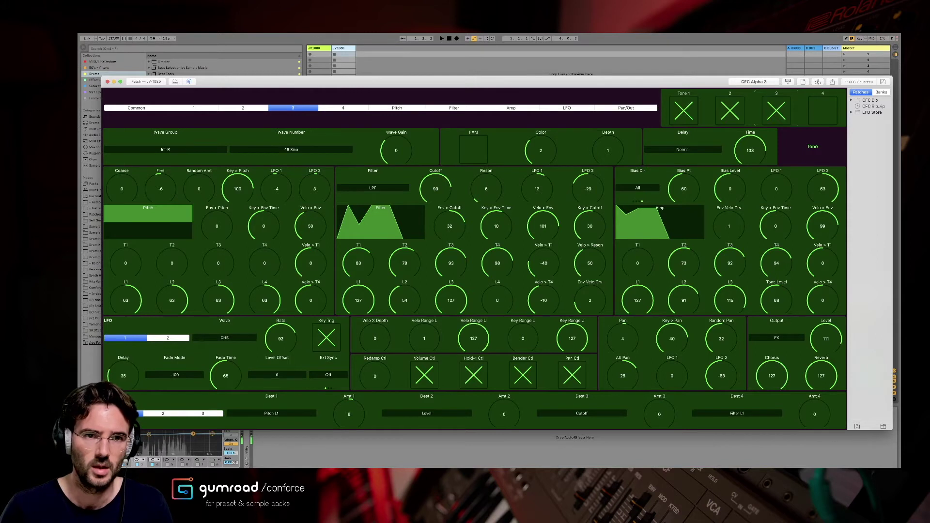
pyautogui.click(273, 150)
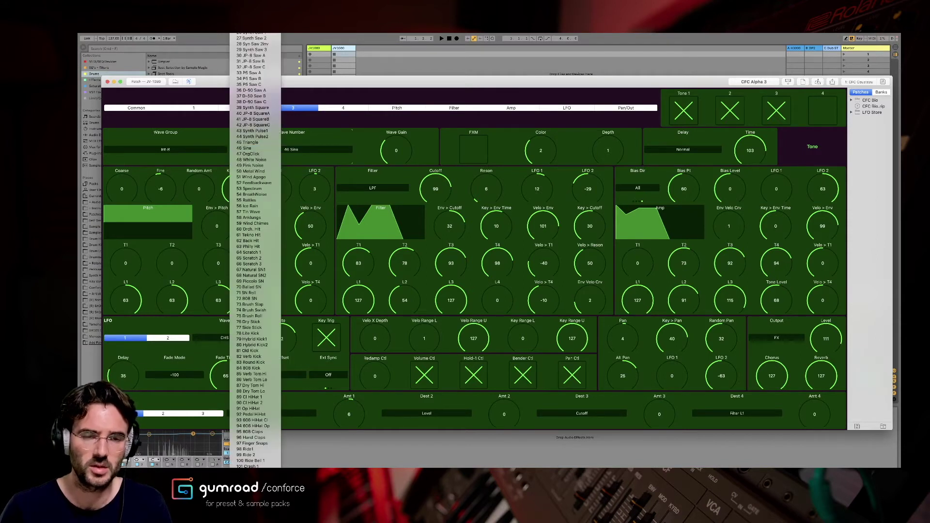
pyautogui.scroll(2, 255, 189)
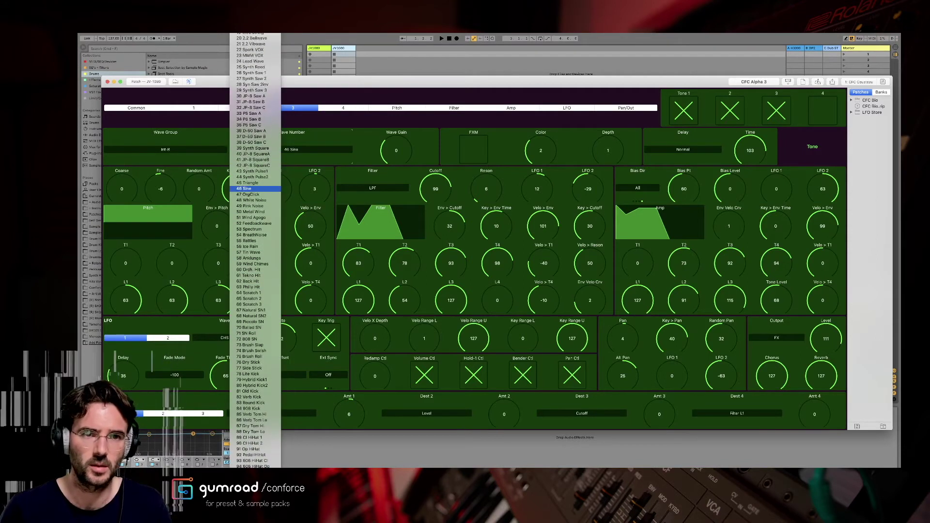
pyautogui.scroll(6, 255, 187)
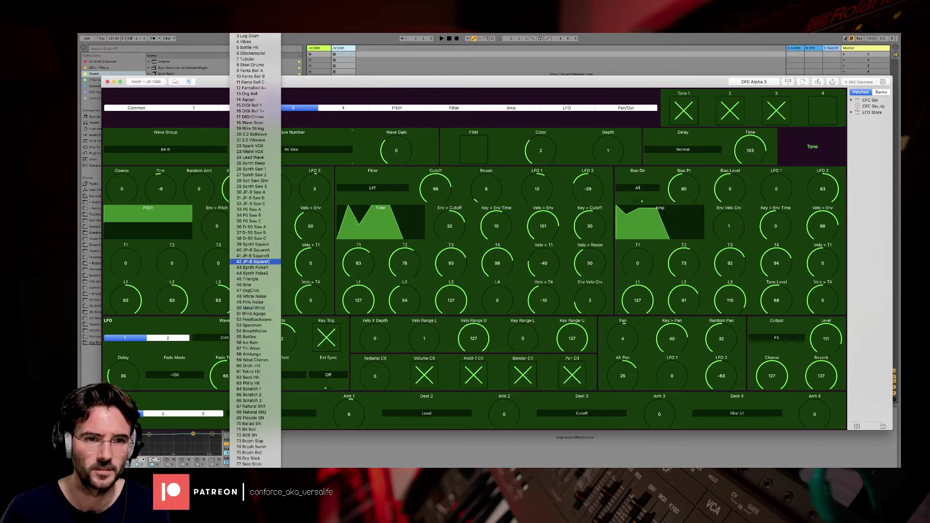
pyautogui.click(251, 134)
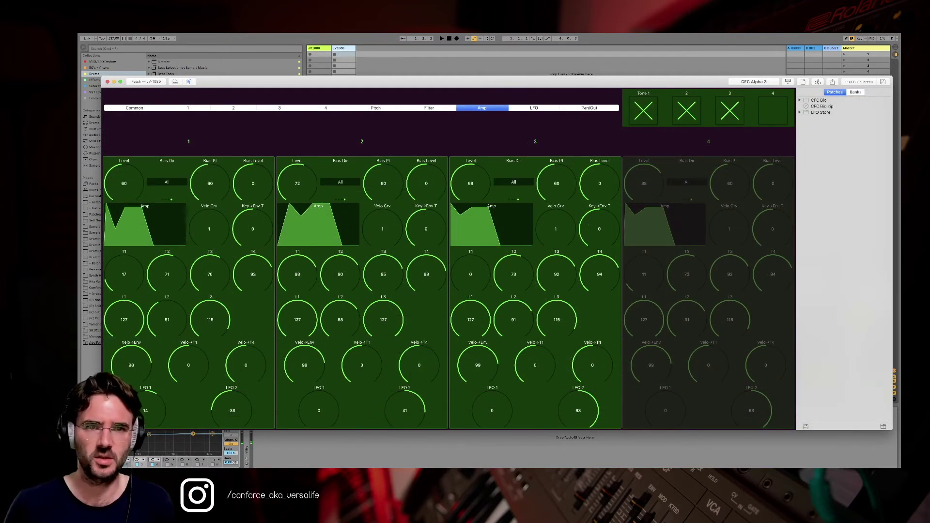
pyautogui.click(279, 108)
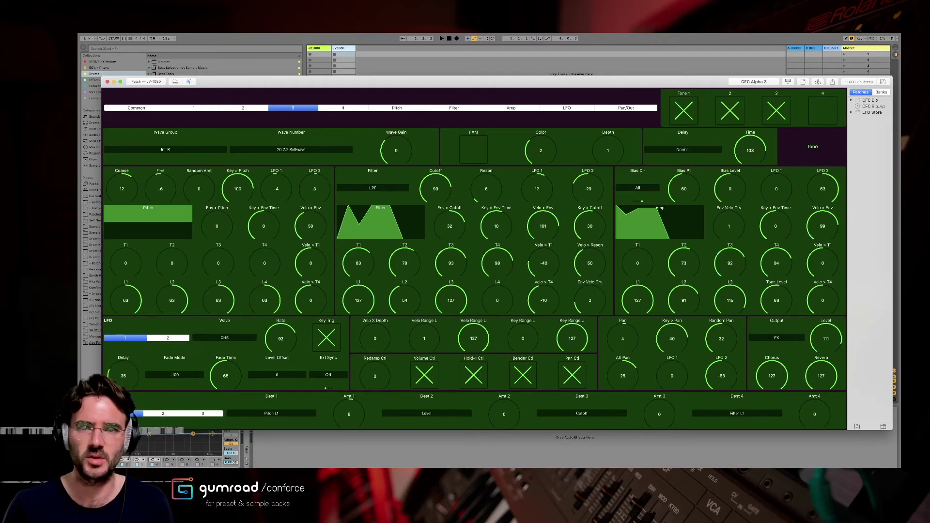
# Balance the amp levels by setting tone 1 to 91, tone 2 to 59 and tone 3 to 90
pyautogui.click(511, 107)
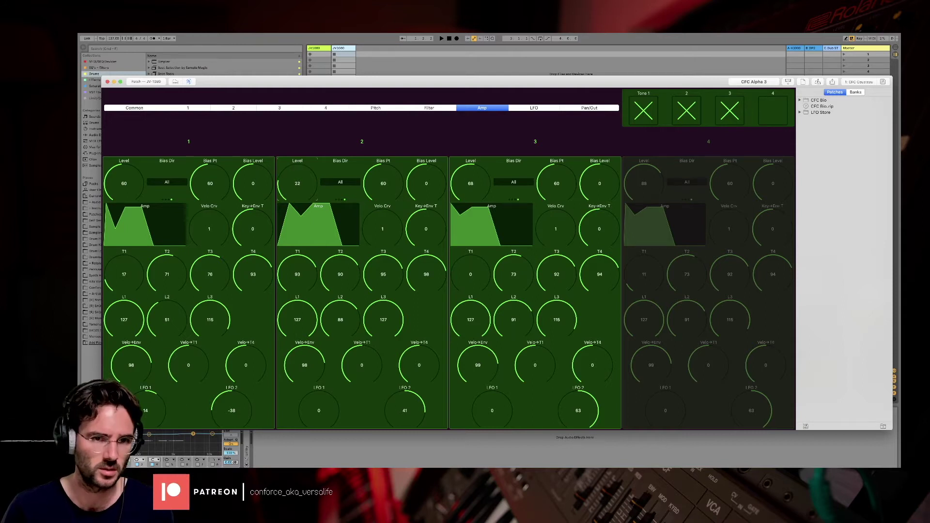
pyautogui.moveTo(124, 183); pyautogui.dragTo(124, 207)
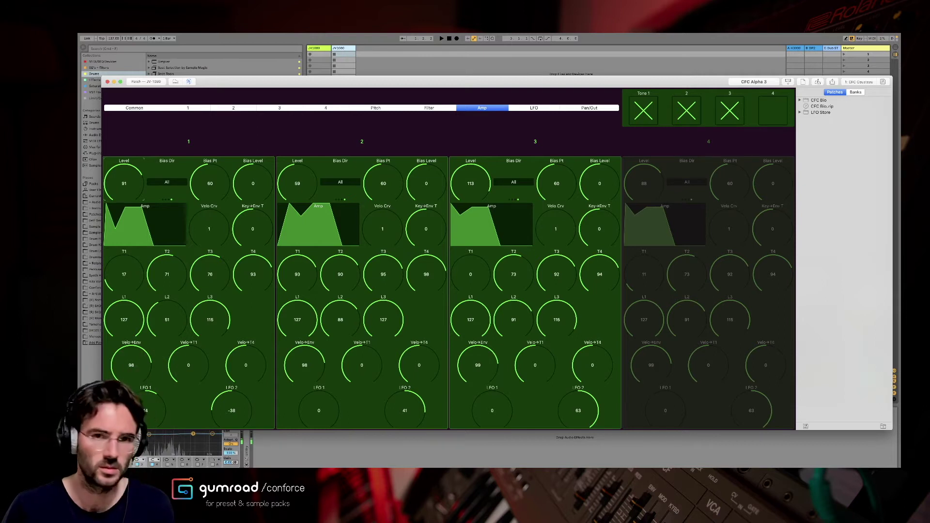
pyautogui.click(471, 183)
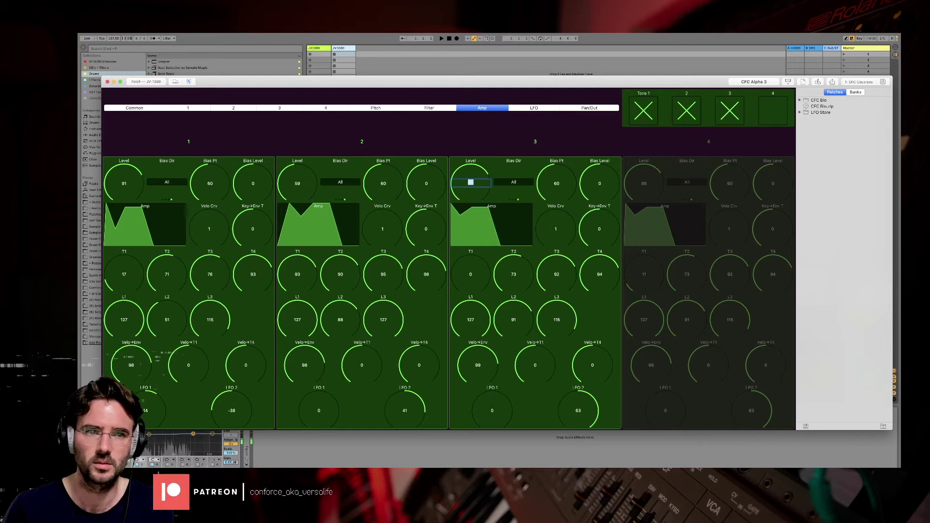
# Set tone 3's LFO 1 rate to 105 and its filter to LFO 1 amount 32, cutoff 92 and resonance 39
pyautogui.click(280, 108)
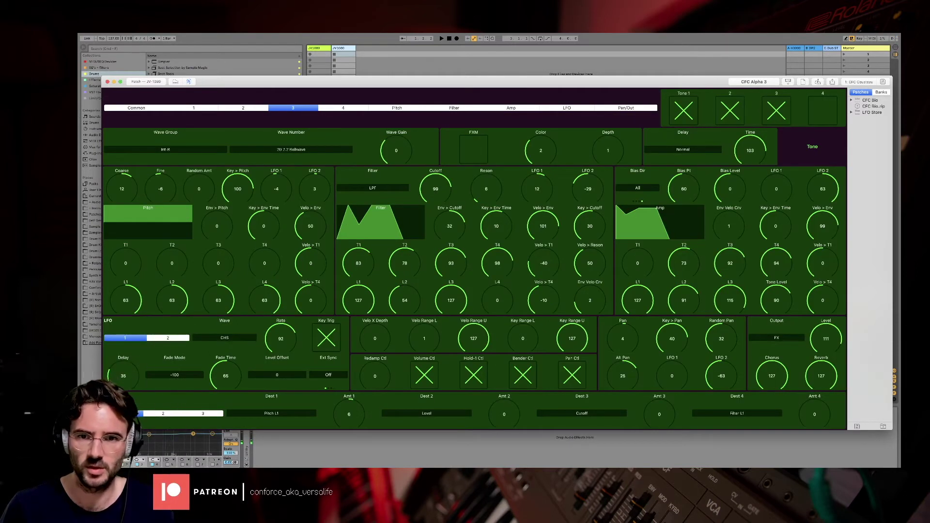
pyautogui.moveTo(281, 338); pyautogui.dragTo(281, 332)
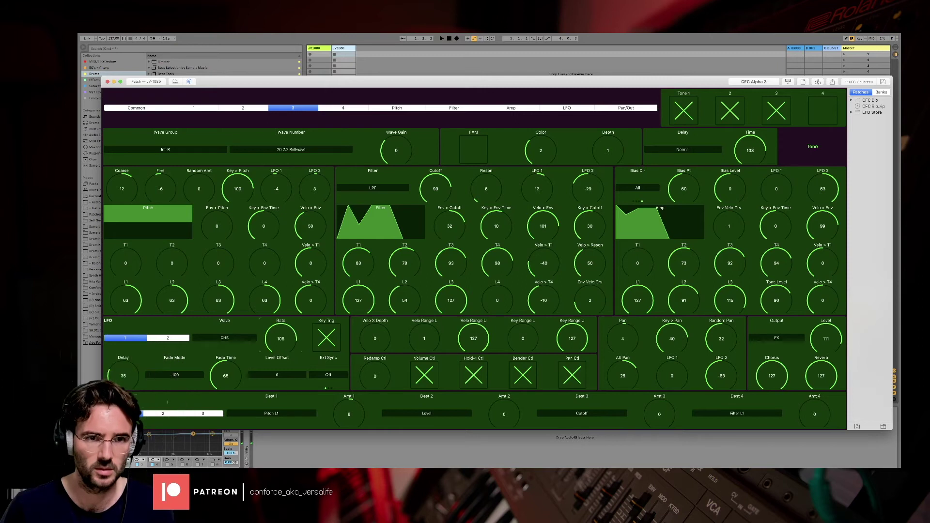
pyautogui.moveTo(537, 189); pyautogui.dragTo(537, 177)
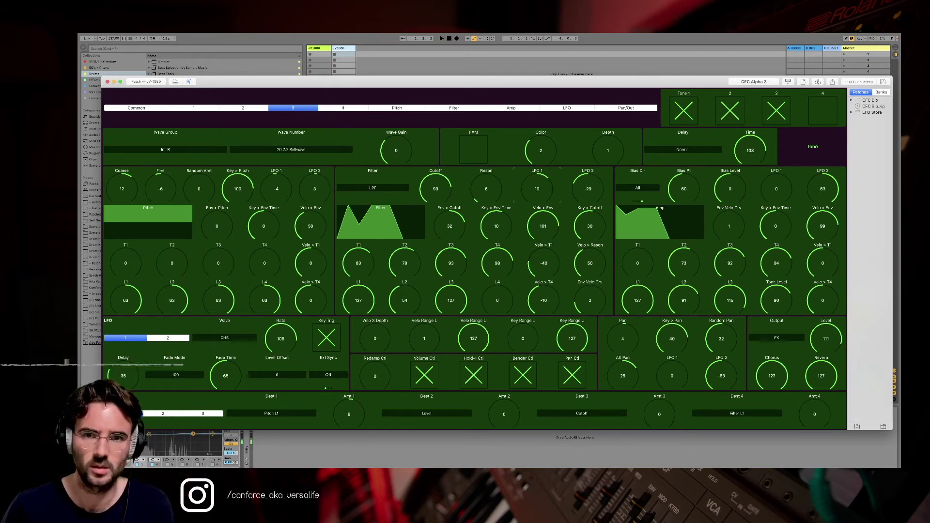
pyautogui.moveTo(436, 189); pyautogui.dragTo(436, 191)
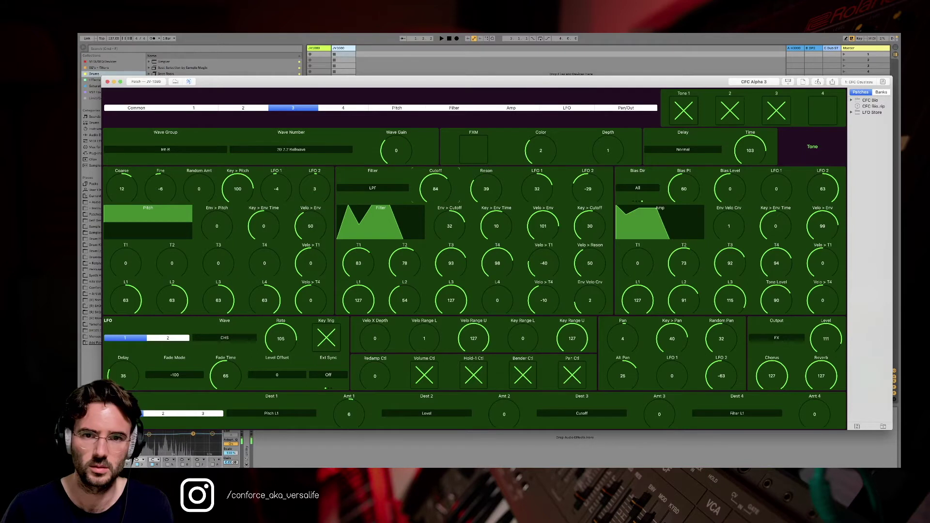
# Set tone 3's coarse pitch to 5 and change its wave to 19 Wire String
pyautogui.click(511, 108)
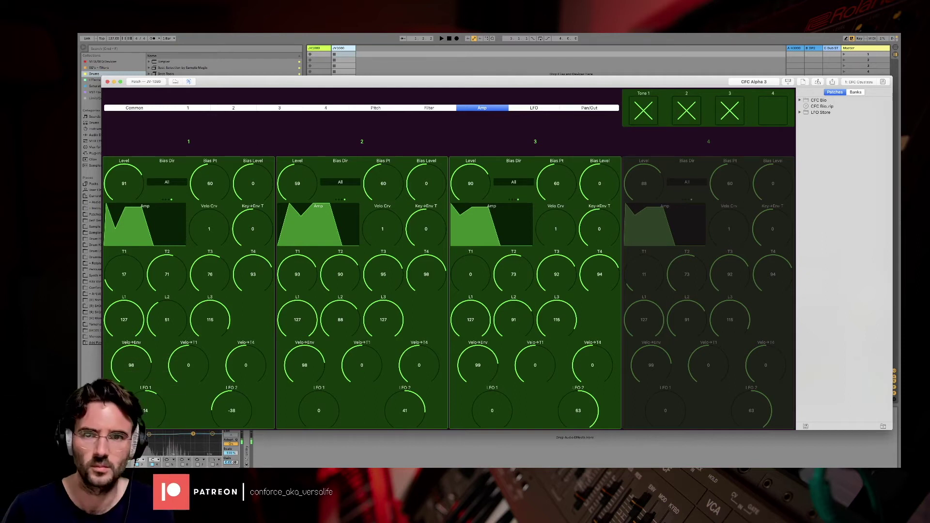
pyautogui.click(326, 108)
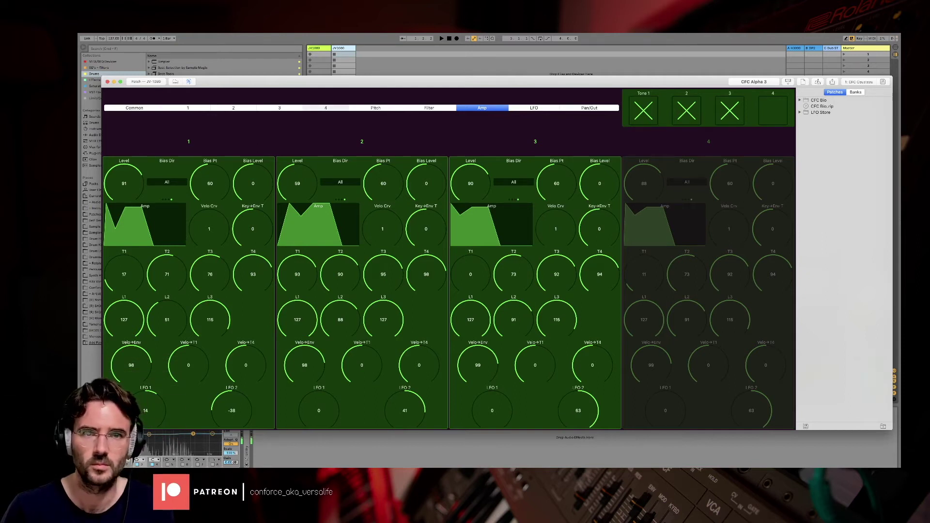
pyautogui.click(293, 108)
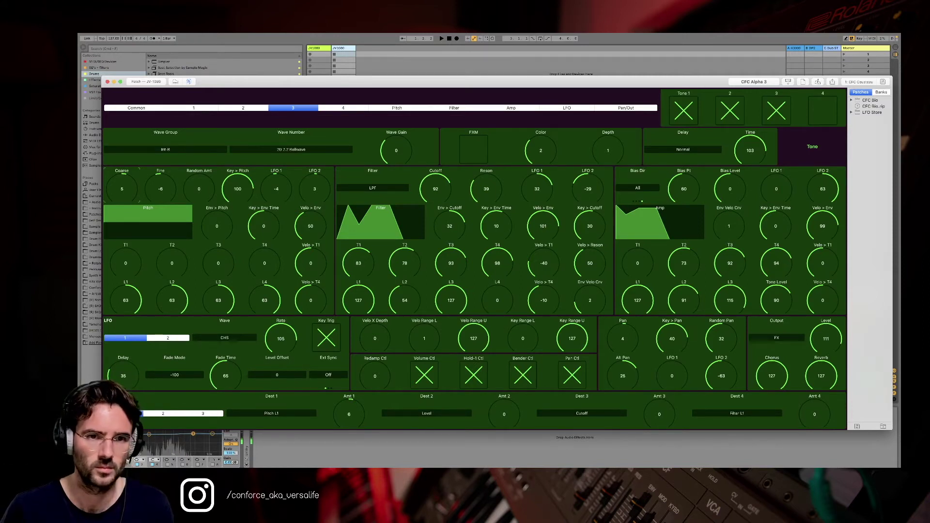
pyautogui.click(264, 149)
pyautogui.click(261, 154)
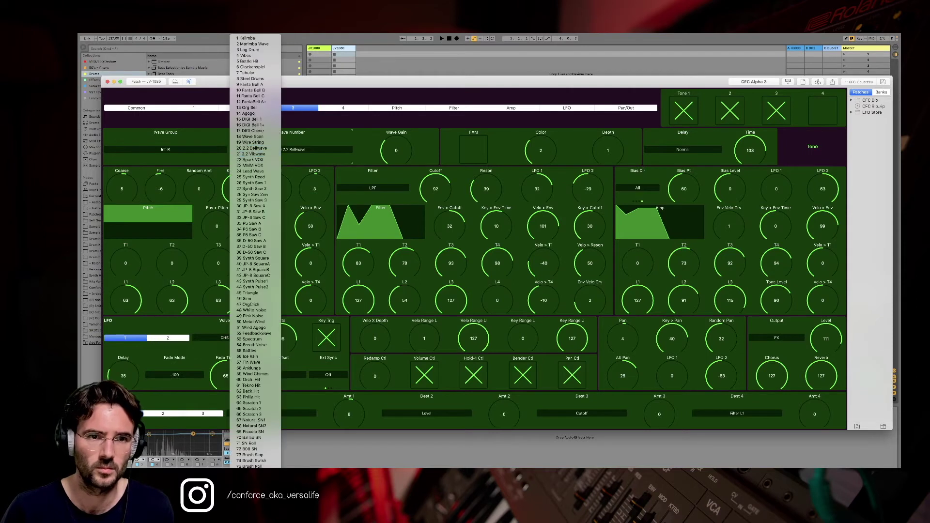
pyautogui.click(257, 150)
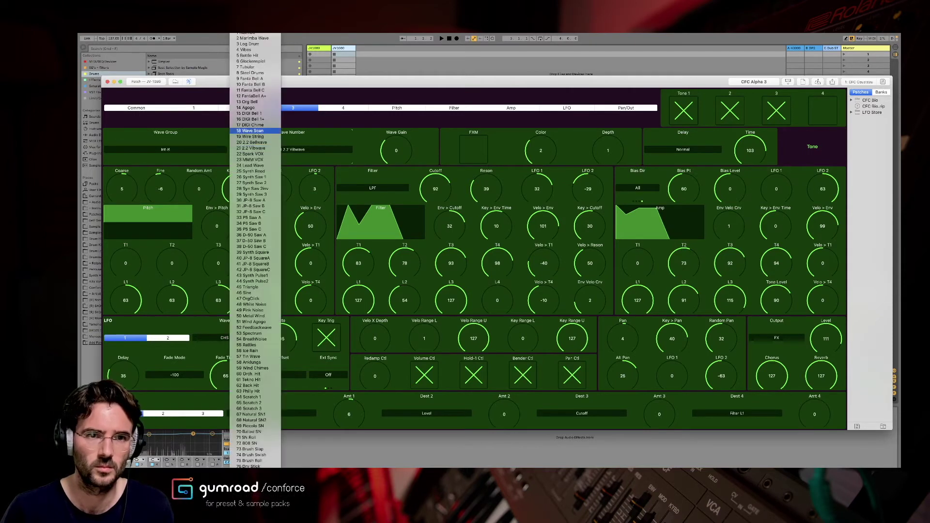
pyautogui.click(257, 137)
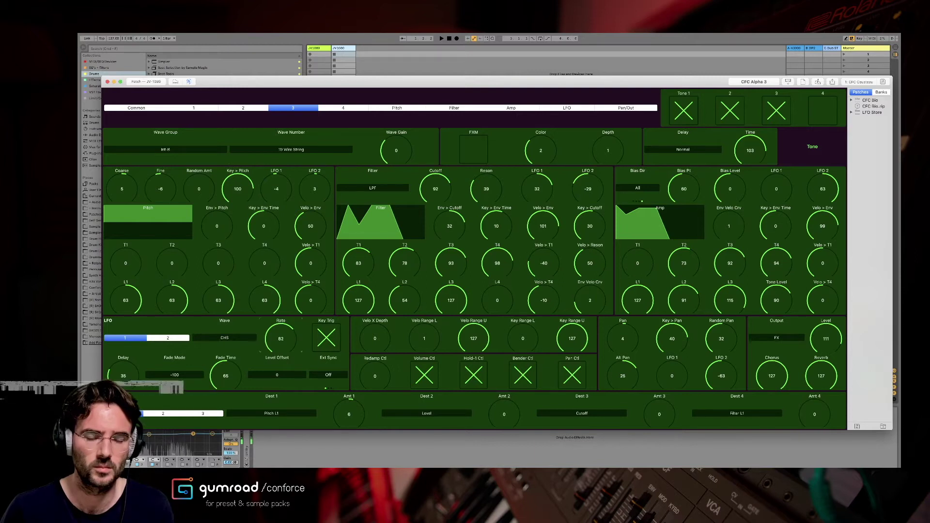
# Set tone 3's LFO 1 rate to 81 and its LFO wave to Random
pyautogui.moveTo(281, 339); pyautogui.dragTo(281, 351)
pyautogui.click(224, 338)
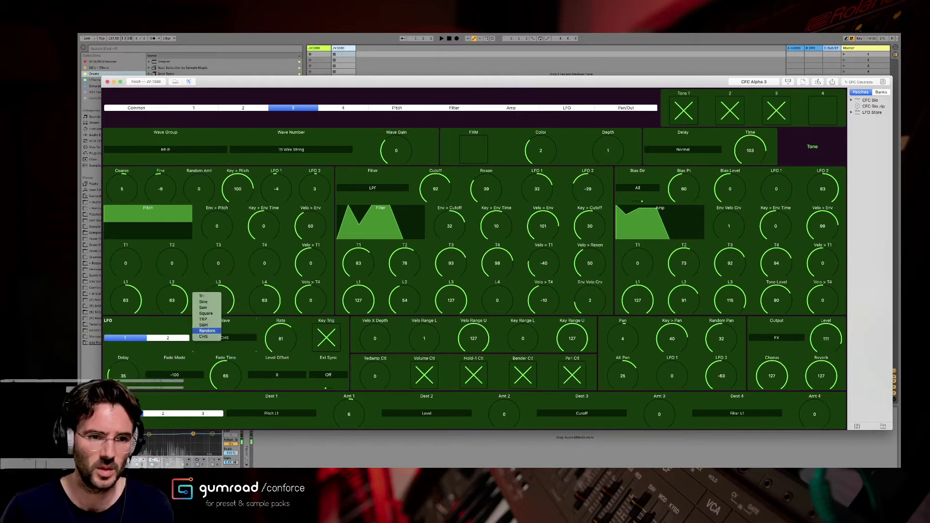
pyautogui.click(207, 330)
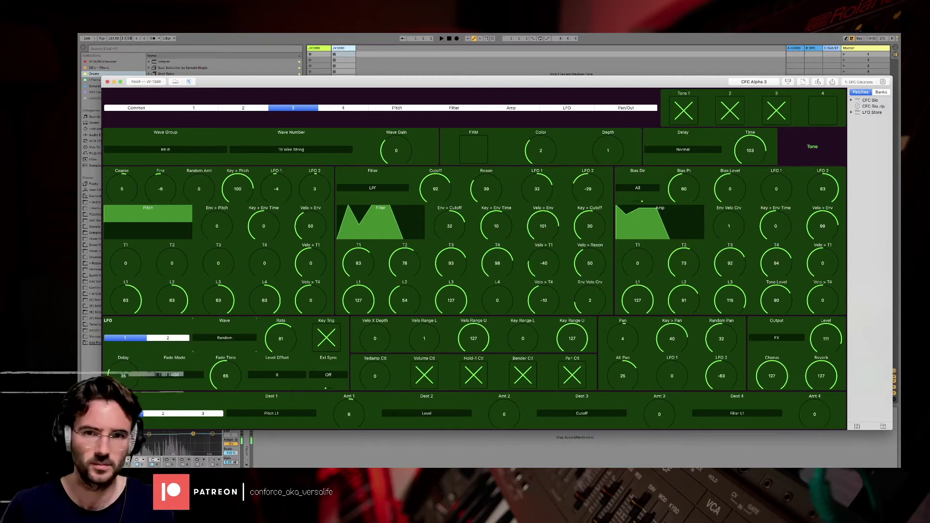
# Set the amp level of tone 2 to 52 and of tone 3 to 98
pyautogui.click(511, 108)
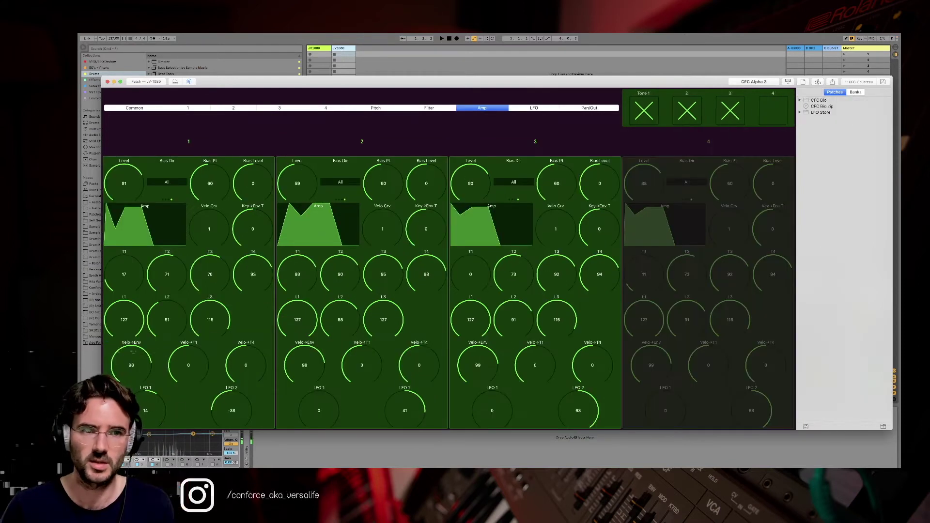
pyautogui.moveTo(297, 183); pyautogui.dragTo(297, 194)
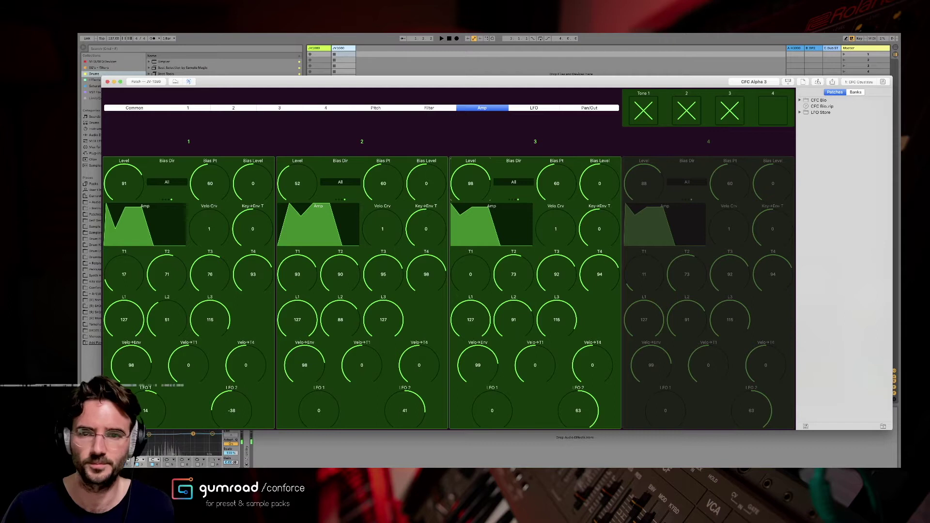
# Switch on tone 4 and switch off tones 1, 2 and 3 to hear it alone
pyautogui.click(773, 110)
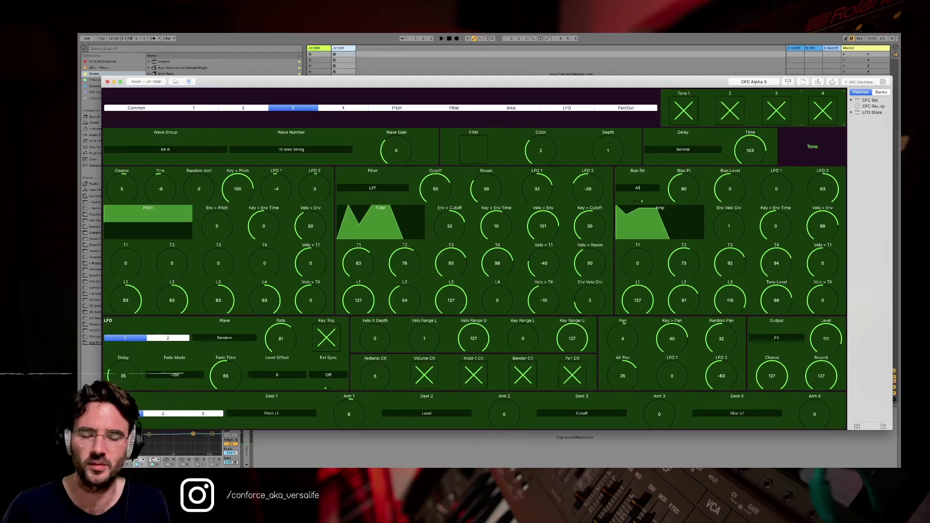
pyautogui.click(683, 111)
pyautogui.click(730, 111)
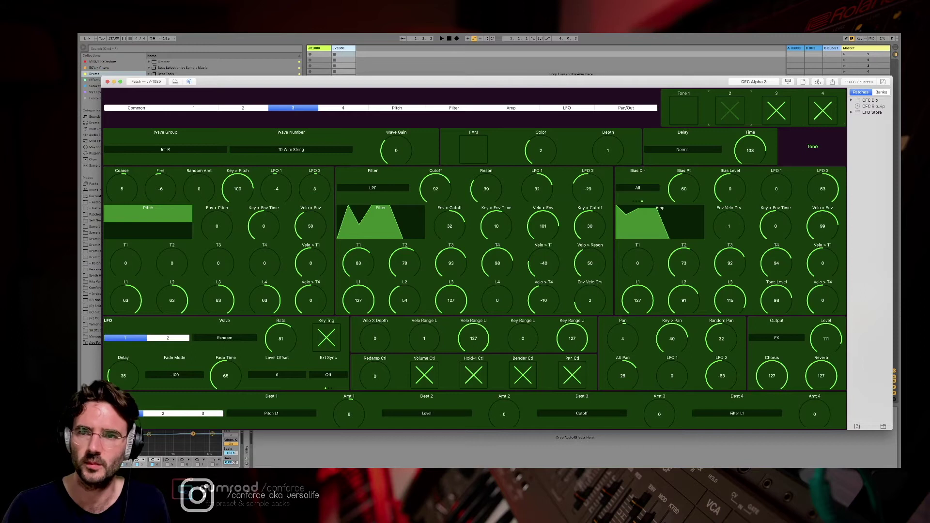
pyautogui.click(777, 111)
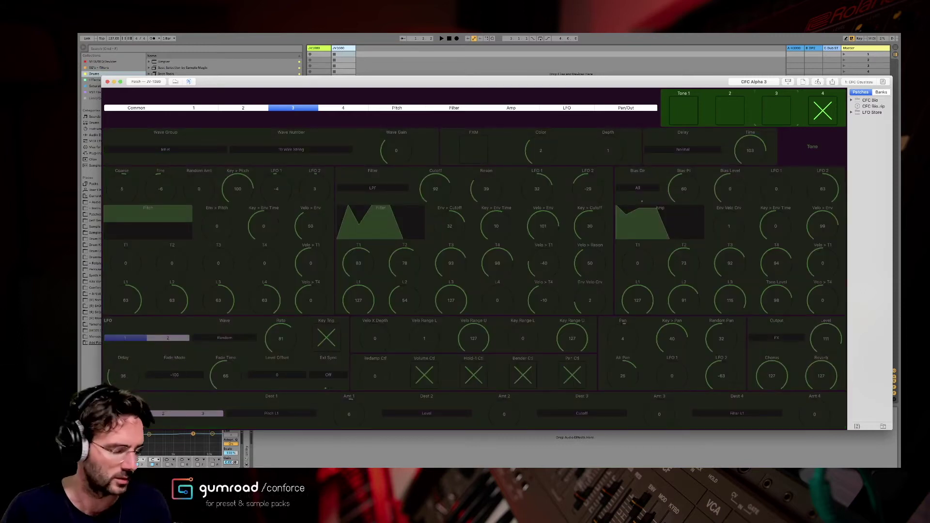
# Set tone 4's filter cutoff to 90 and filter envelope T1 to 50, and switch tones 1 to 3 back on
pyautogui.click(343, 108)
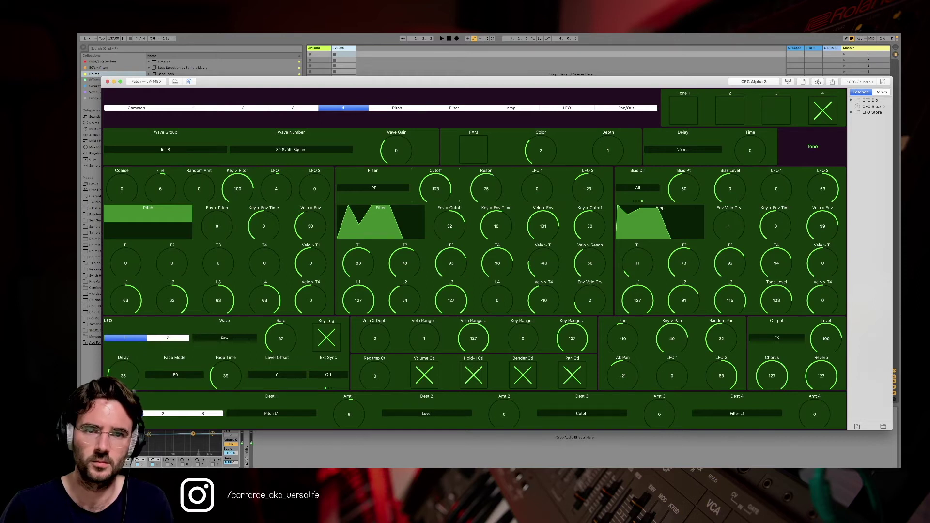
pyautogui.moveTo(436, 188); pyautogui.dragTo(436, 193)
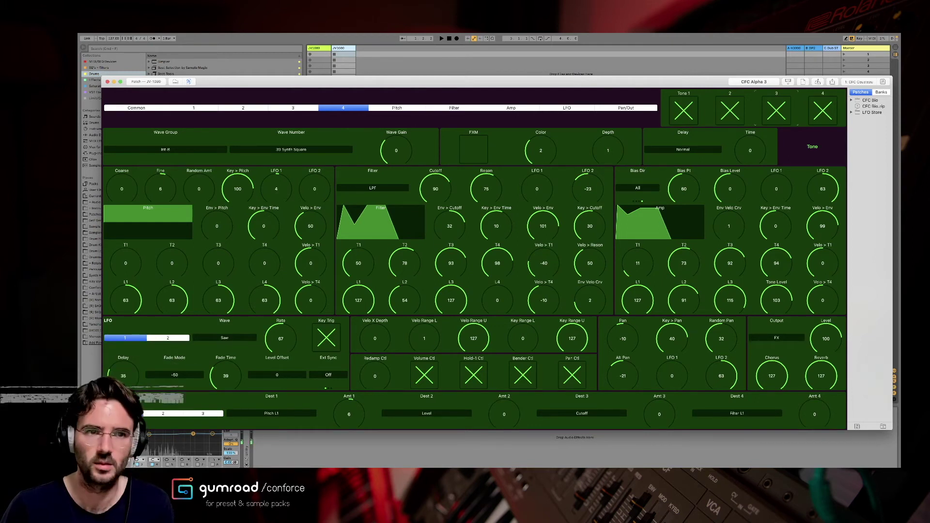
# Set the amp level of tone 3 to 100 and of tone 4 to 112
pyautogui.click(194, 108)
pyautogui.click(243, 108)
pyautogui.click(293, 108)
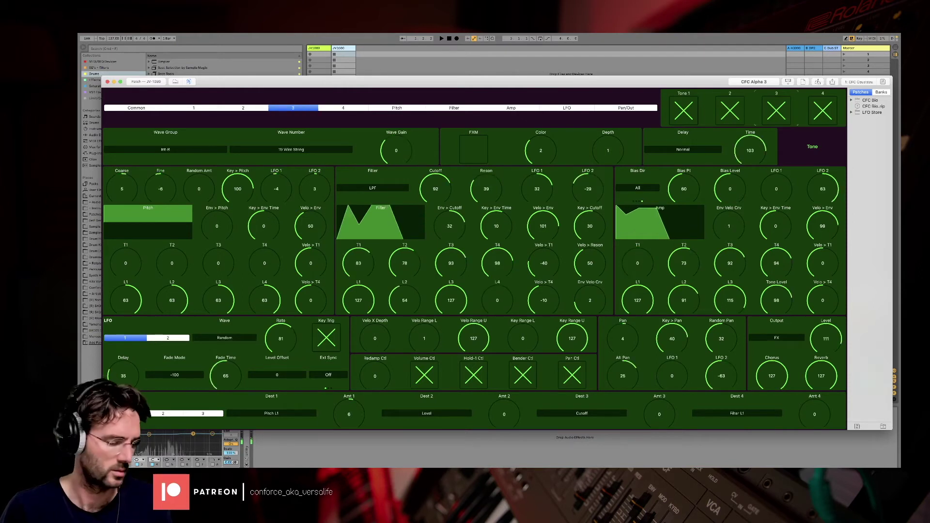
pyautogui.click(512, 108)
pyautogui.moveTo(470, 184); pyautogui.dragTo(471, 177)
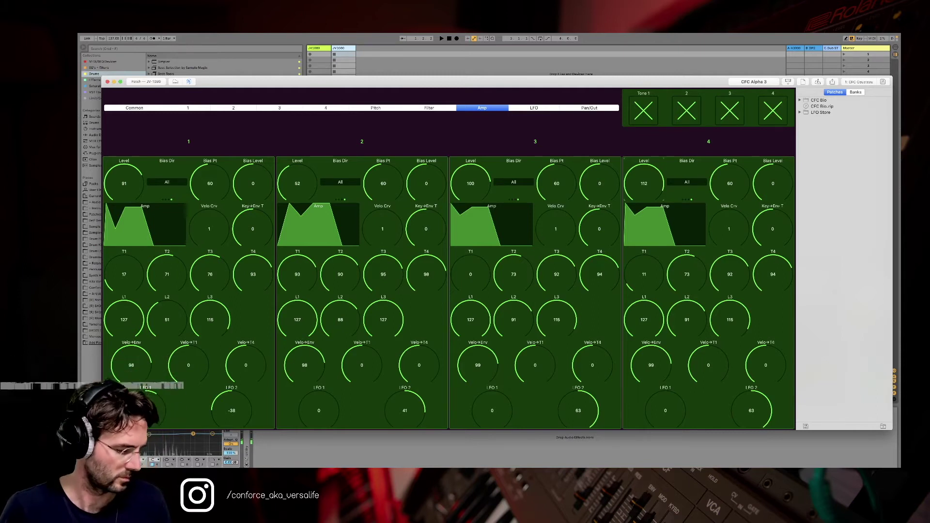
# Enable FXM on all four tones
pyautogui.click(589, 108)
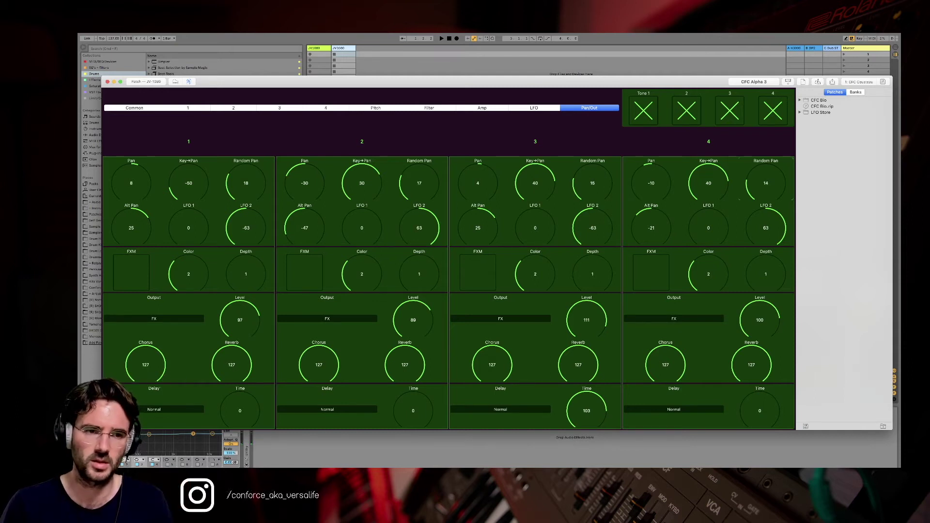
pyautogui.click(131, 273)
pyautogui.click(304, 273)
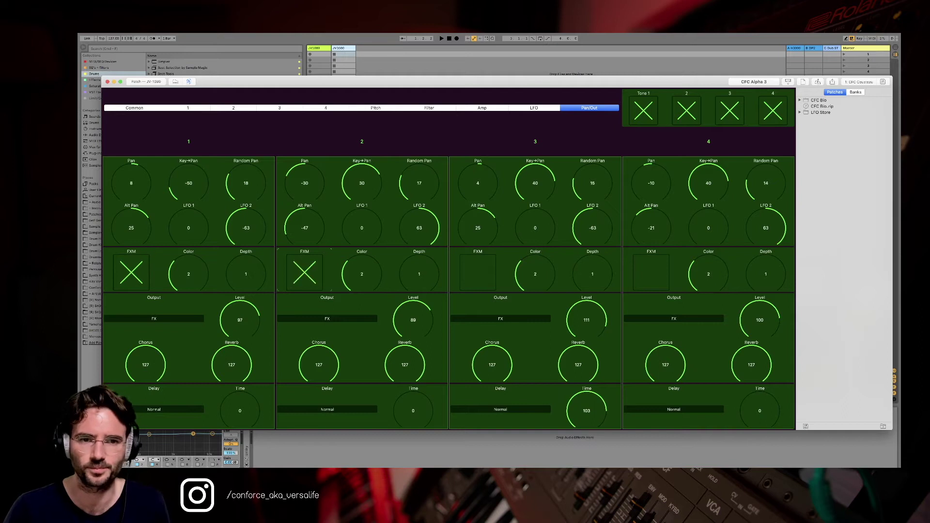
pyautogui.click(652, 273)
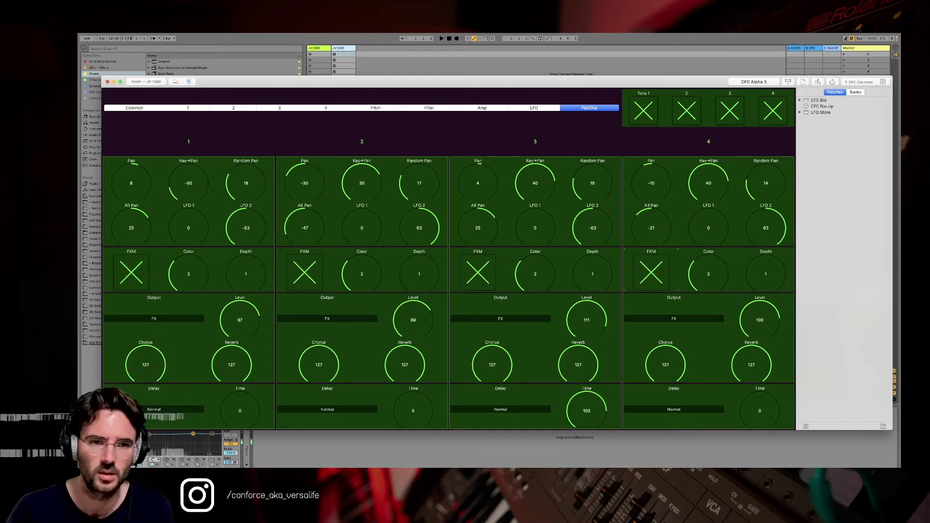
# Set FXM color and depth to 4 and 16 on tone 1, 3 and 13 on tone 2, 4 and 10 on tone 3, and depth 7 on tone 4
pyautogui.moveTo(245, 275); pyautogui.dragTo(245, 265)
pyautogui.moveTo(419, 274); pyautogui.dragTo(419, 257)
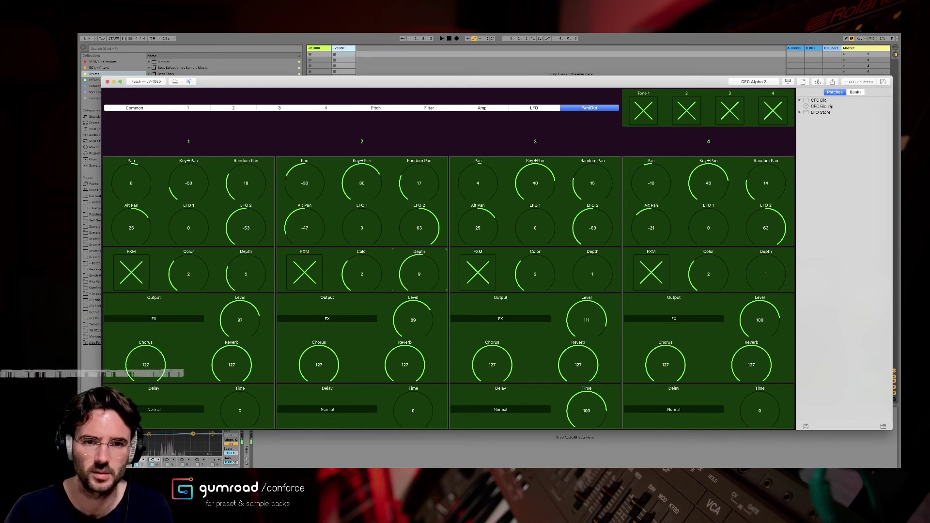
pyautogui.moveTo(593, 273); pyautogui.dragTo(592, 259)
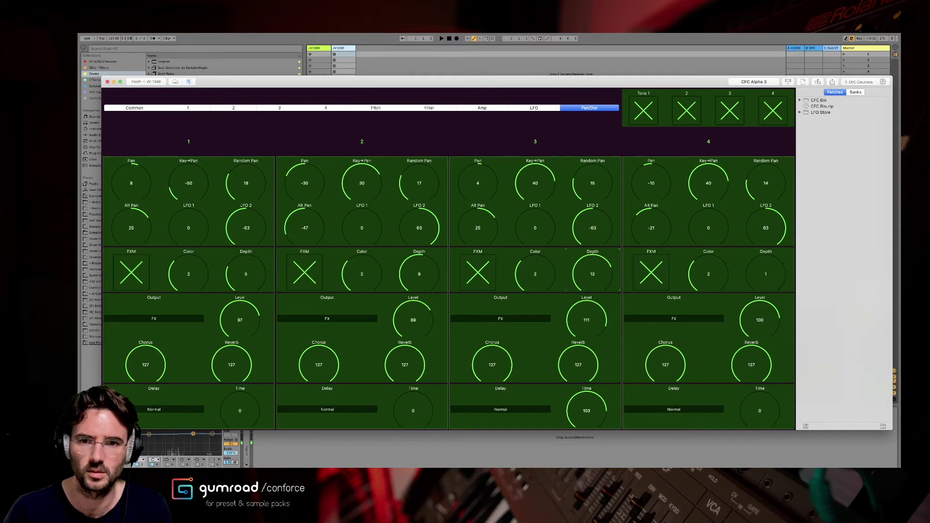
pyautogui.moveTo(766, 274); pyautogui.dragTo(766, 257)
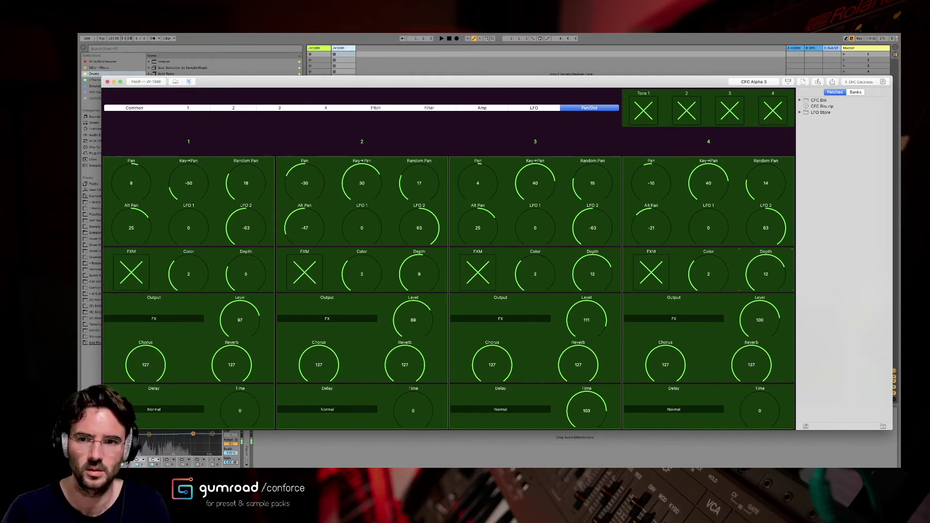
pyautogui.moveTo(766, 274); pyautogui.dragTo(766, 272)
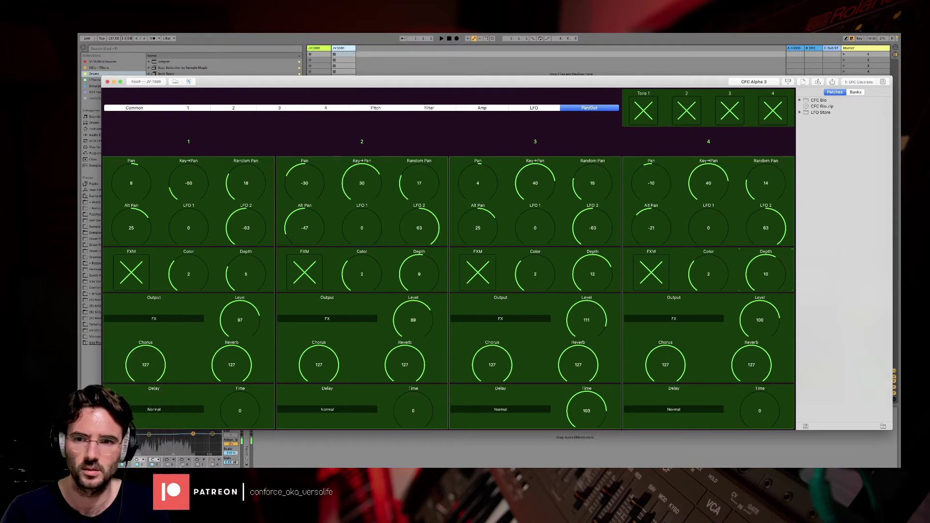
pyautogui.moveTo(766, 274); pyautogui.dragTo(766, 287)
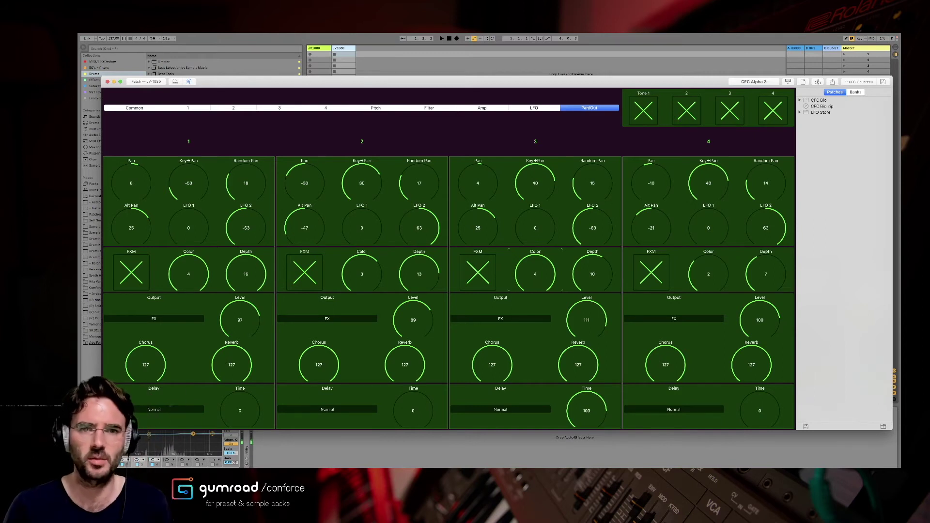
# Switch off FXM on all four tones
pyautogui.click(132, 273)
pyautogui.click(304, 272)
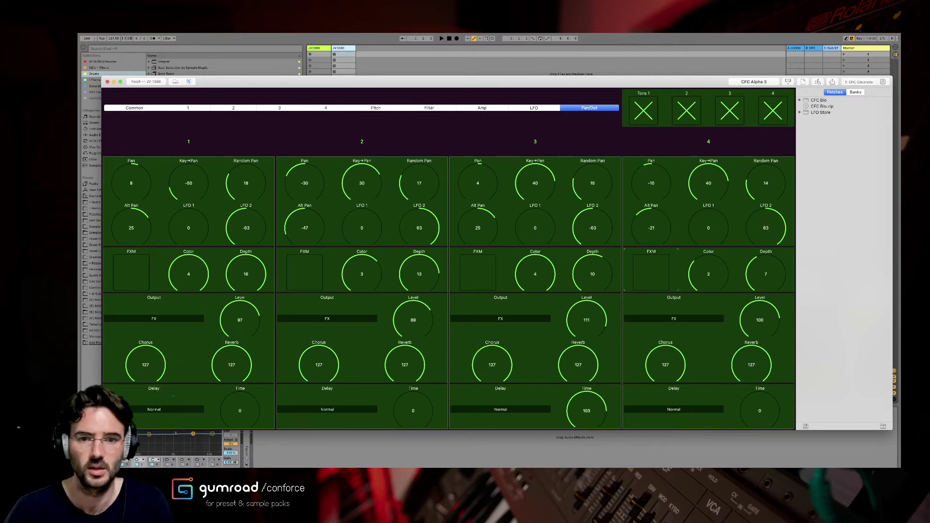
pyautogui.click(482, 109)
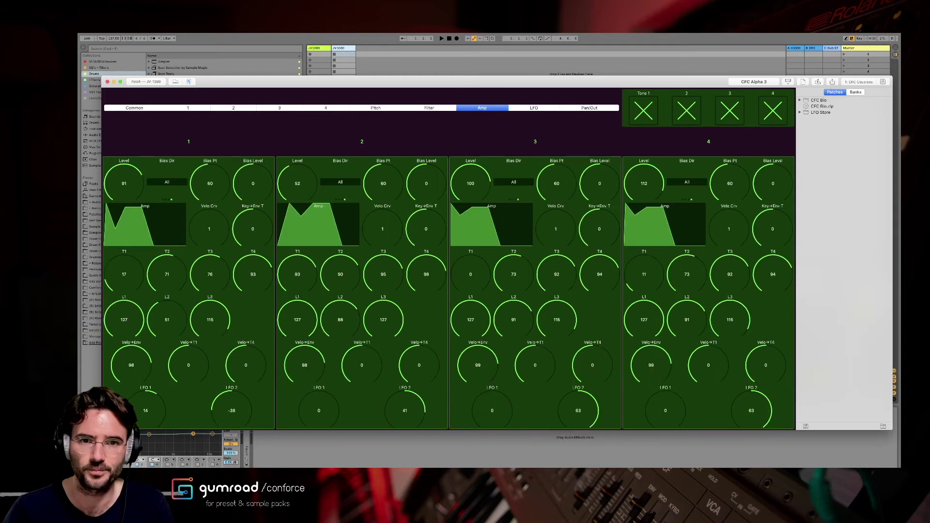
# Set the patch's chorus level to 96, its feedback to 124 and its output to Mix
pyautogui.click(134, 108)
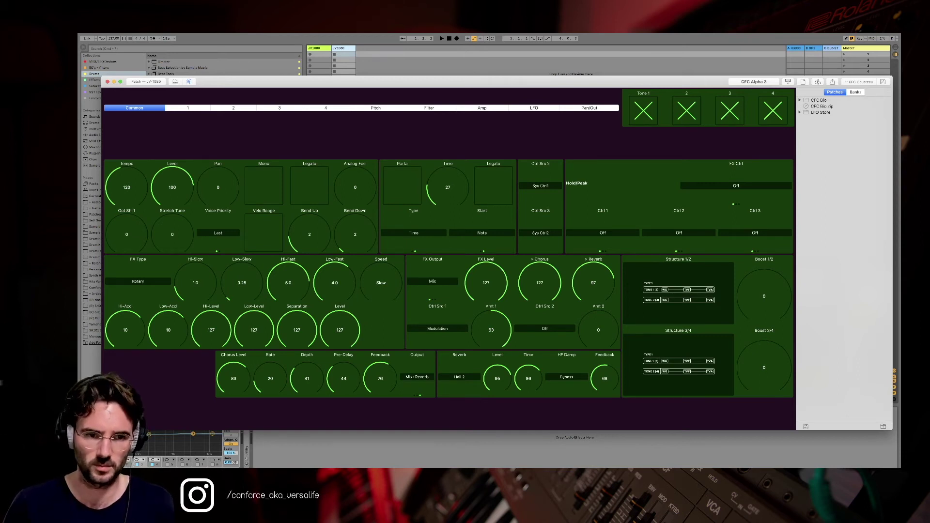
pyautogui.moveTo(233, 378); pyautogui.dragTo(233, 380)
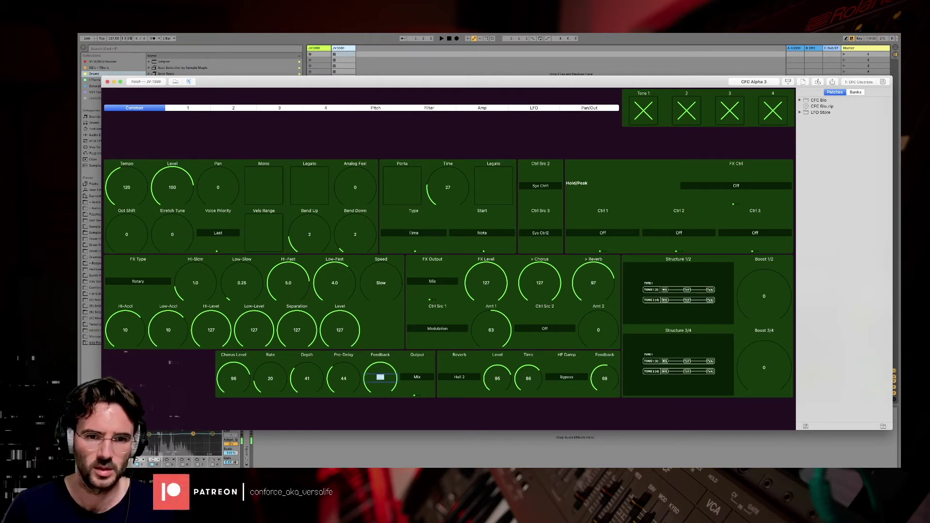
pyautogui.press('Return')
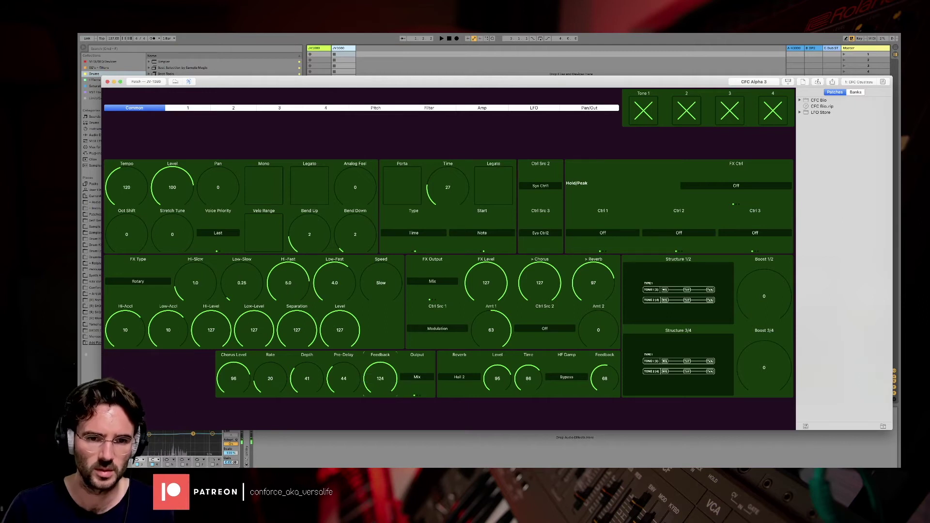
# Set the chorus sends of tones 1 to 4 to 75, 60, 0 and 104, and the reverb sends of tones 2 and 4 to 96 and 79
pyautogui.click(590, 108)
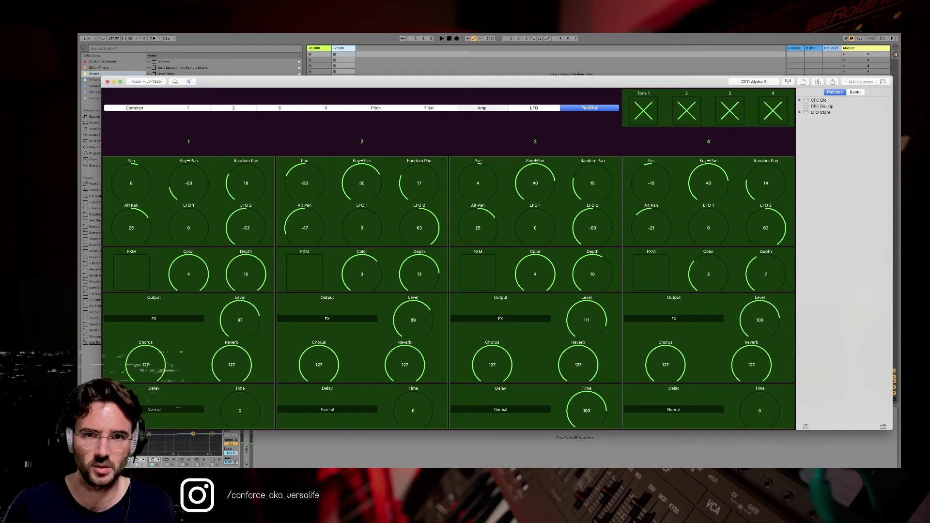
pyautogui.click(482, 108)
pyautogui.click(590, 108)
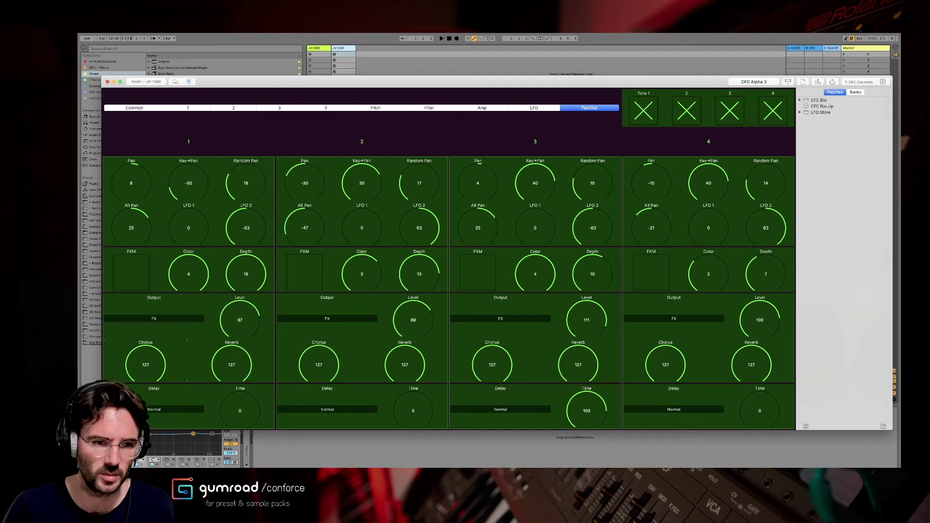
pyautogui.moveTo(319, 365); pyautogui.dragTo(319, 426)
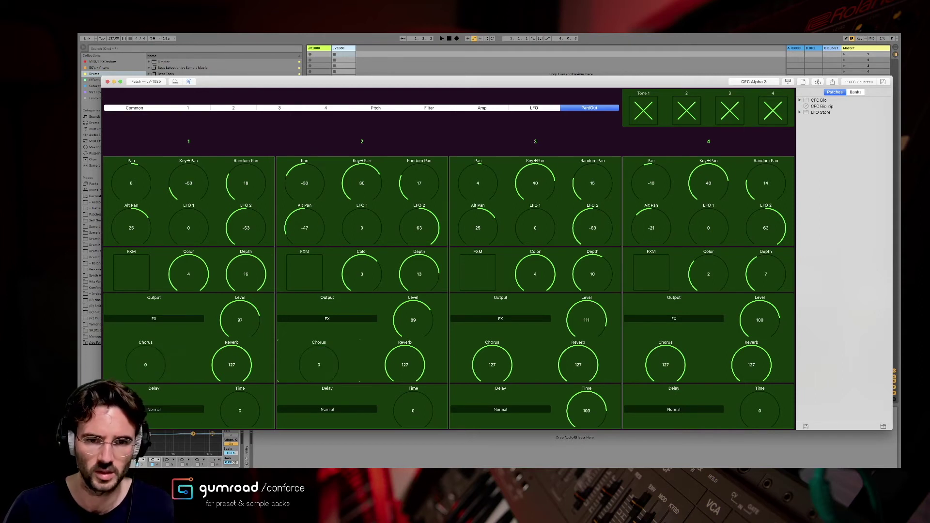
pyautogui.moveTo(405, 365); pyautogui.dragTo(405, 414)
pyautogui.moveTo(231, 365); pyautogui.dragTo(232, 414)
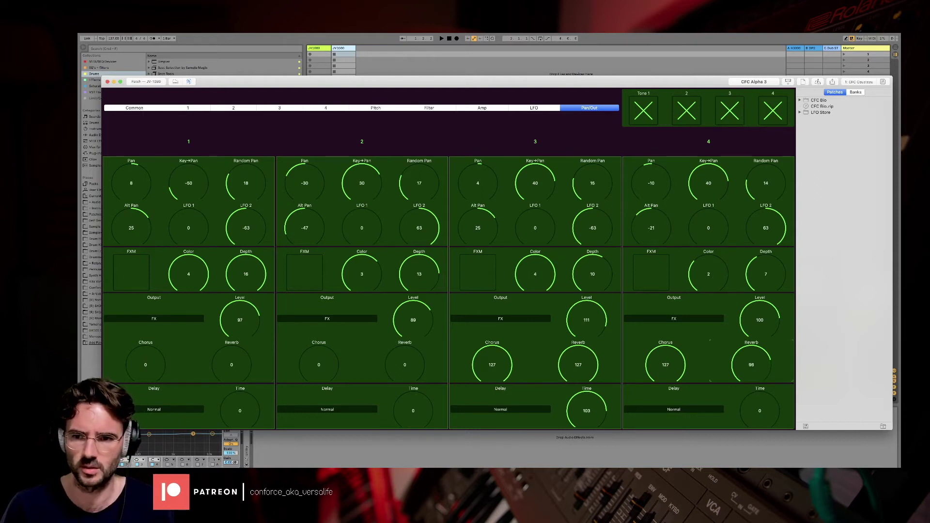
pyautogui.moveTo(751, 364); pyautogui.dragTo(751, 373)
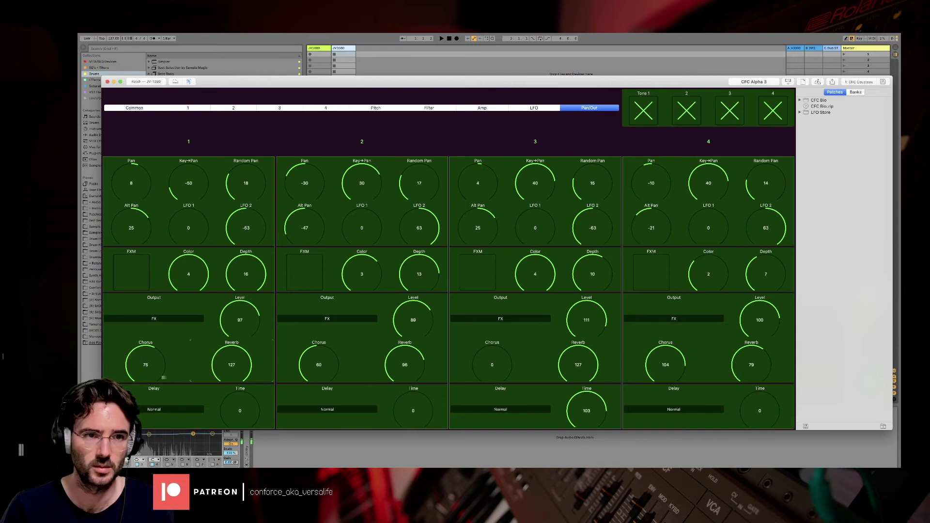
# Change the reverb type to Pan Delay with level 70 and time 59
pyautogui.click(134, 108)
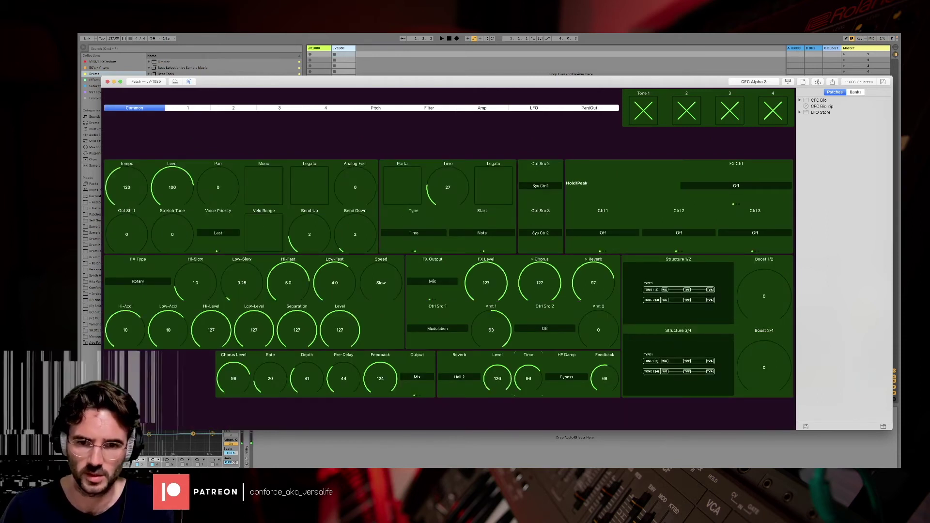
pyautogui.click(460, 377)
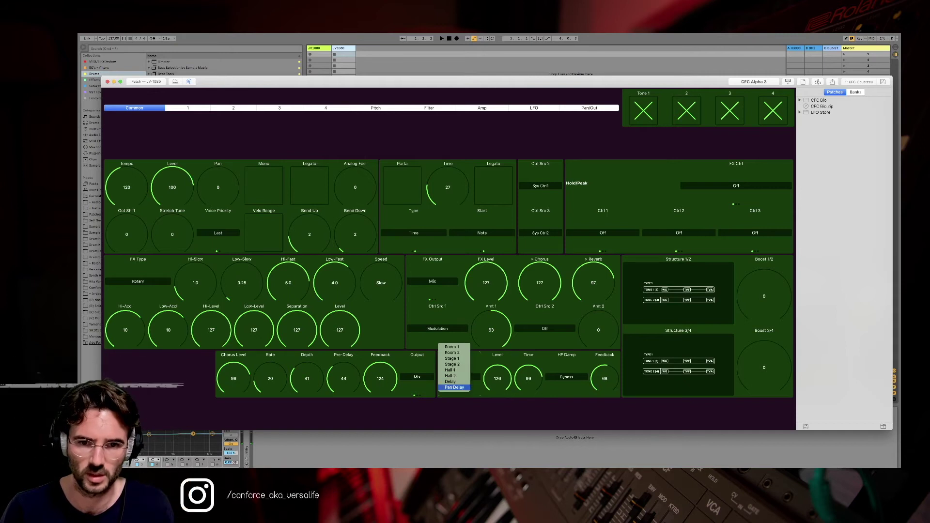
pyautogui.click(455, 387)
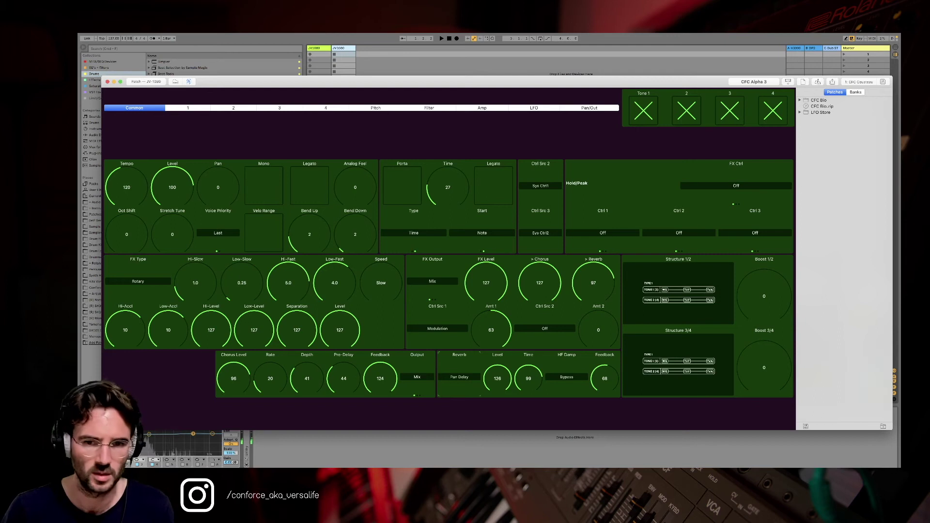
pyautogui.moveTo(528, 379); pyautogui.dragTo(529, 379)
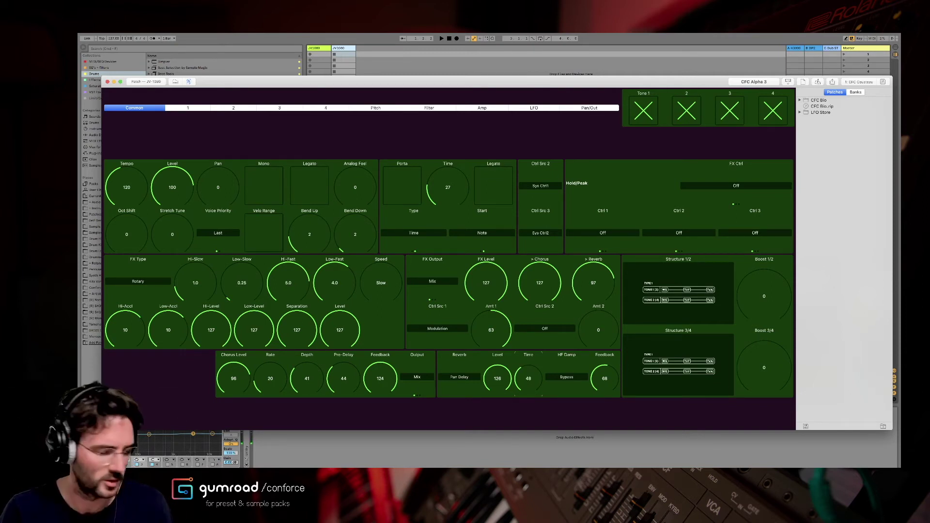
pyautogui.moveTo(528, 387); pyautogui.dragTo(498, 372)
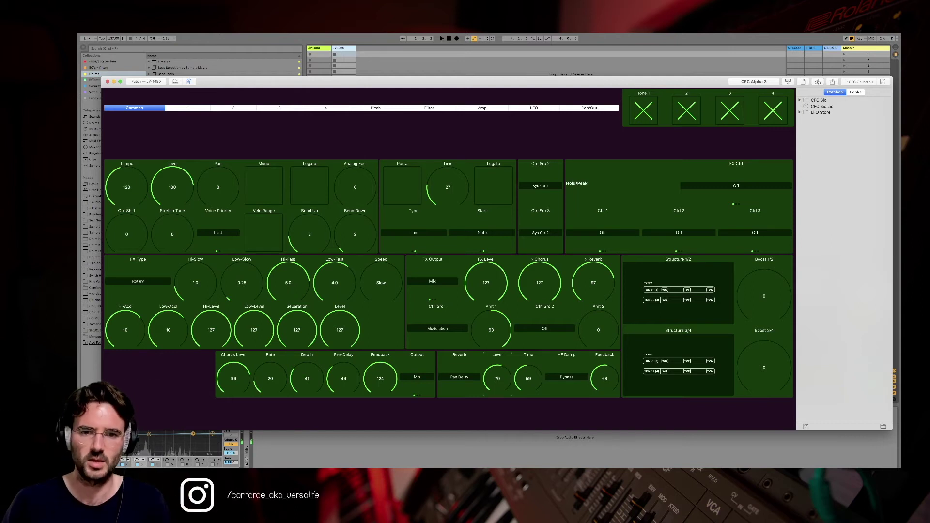
# Review the patch's output, LFO, amp, filter, pitch, individual tone and common settings
pyautogui.click(590, 108)
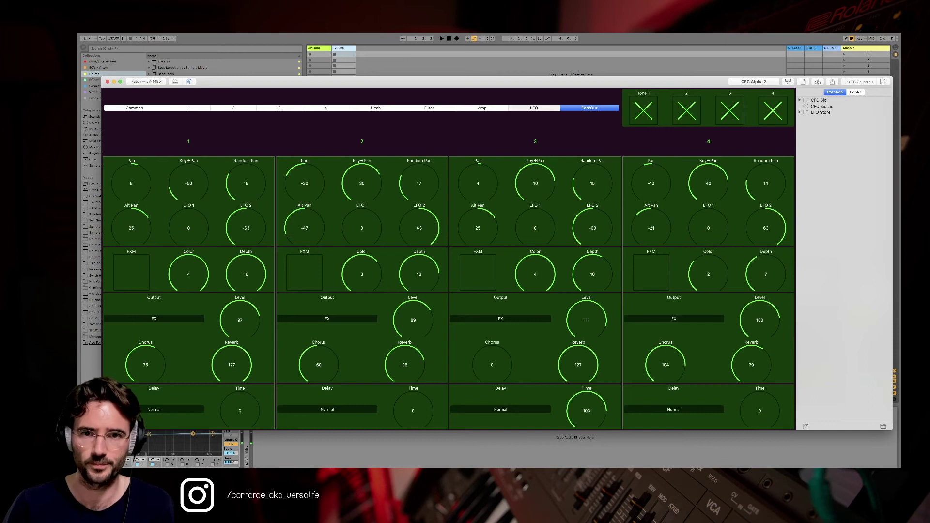
pyautogui.click(534, 107)
pyautogui.click(482, 107)
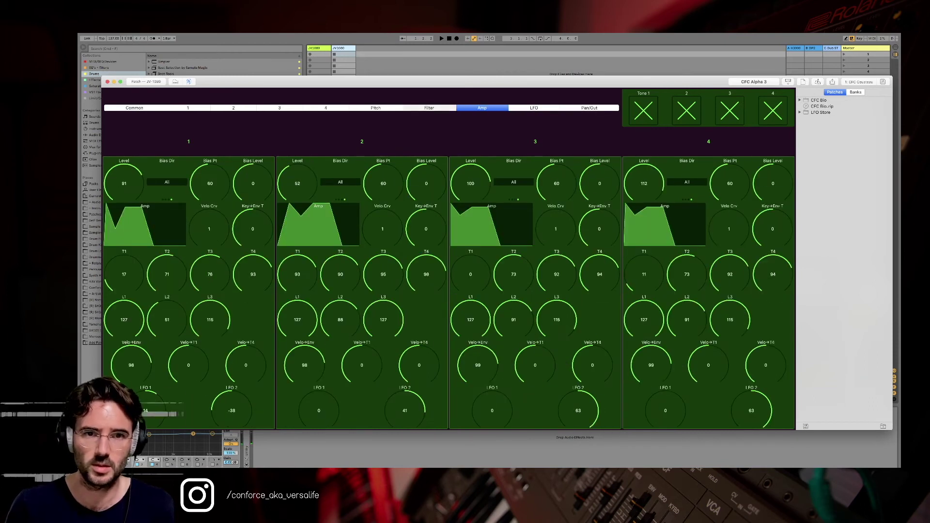
pyautogui.click(429, 107)
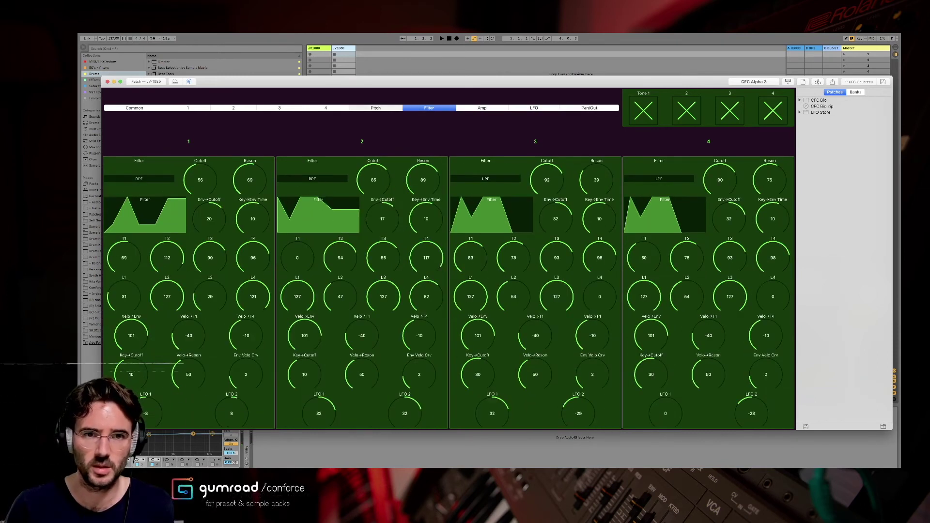
pyautogui.click(376, 108)
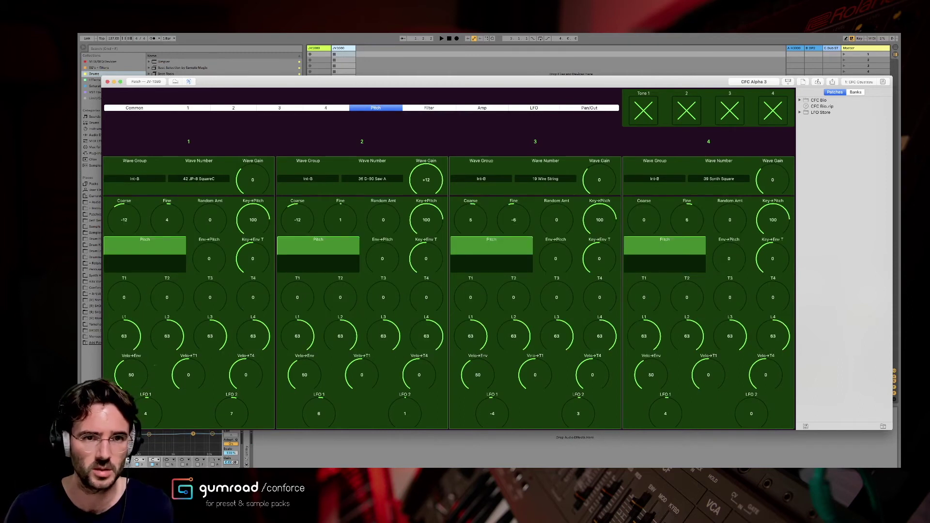
pyautogui.click(326, 108)
pyautogui.click(293, 108)
pyautogui.click(243, 107)
pyautogui.click(194, 107)
pyautogui.click(137, 107)
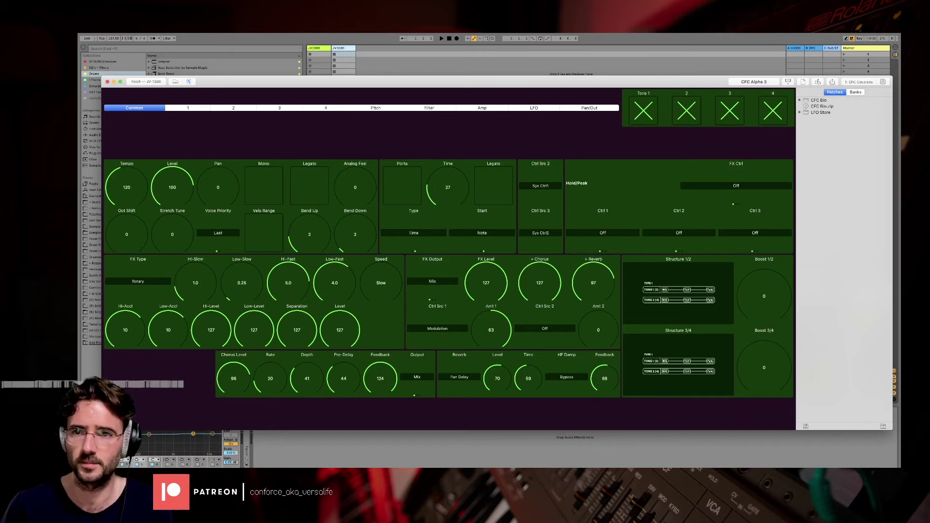
# Look through the available banks and the patches stored in the CFC Bio folder
pyautogui.moveTo(339, 81); pyautogui.dragTo(329, 84)
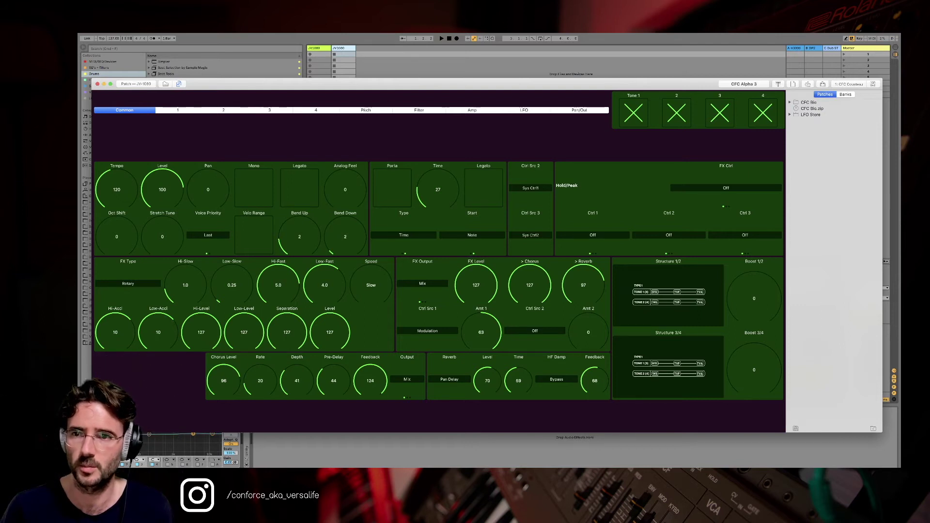
pyautogui.click(845, 94)
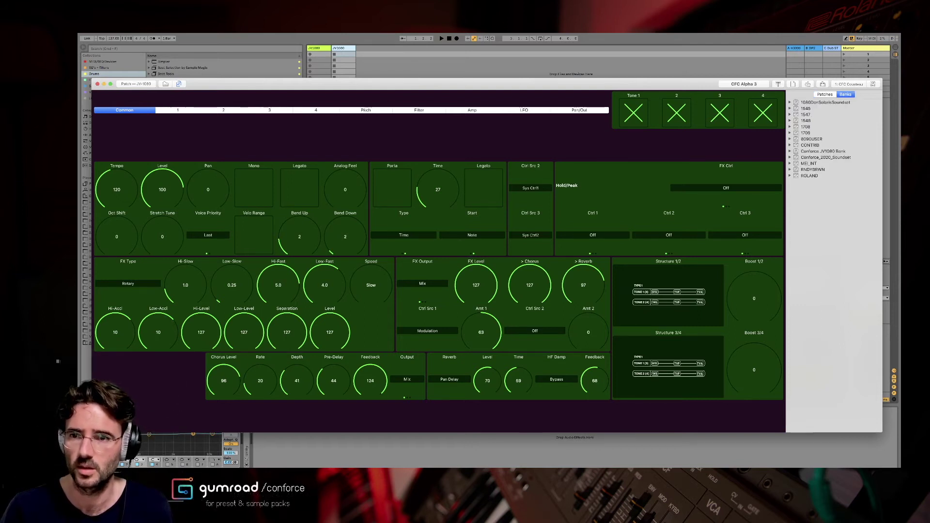
pyautogui.click(824, 95)
pyautogui.click(790, 102)
pyautogui.click(790, 102)
pyautogui.click(790, 102)
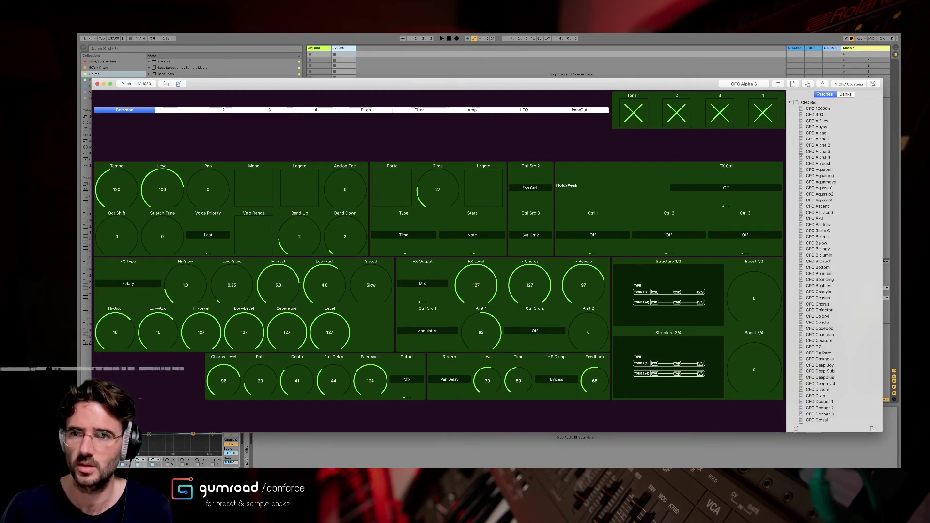
pyautogui.click(790, 102)
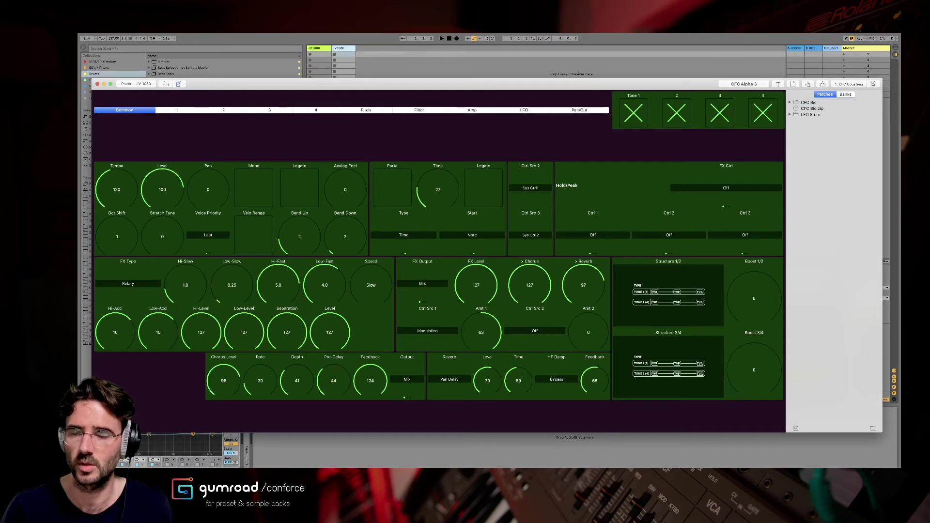
# Create a new untitled folder among the patches through Finder and save the CFC Alpha 3 patch into it
pyautogui.rightClick(811, 130)
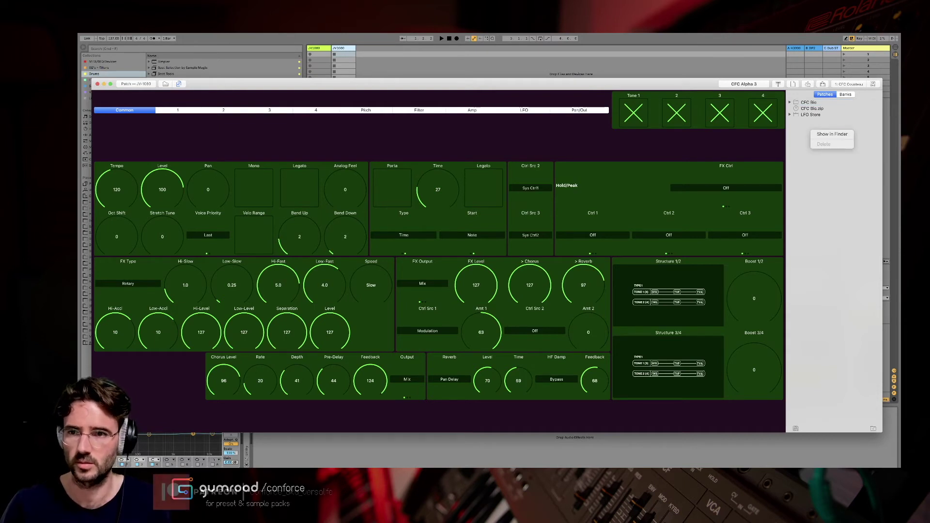
pyautogui.click(832, 134)
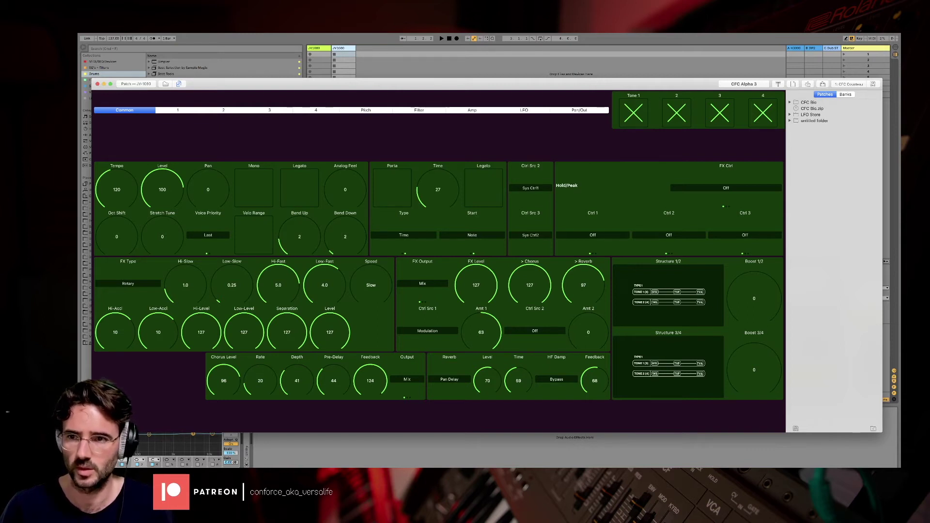
pyautogui.click(814, 120)
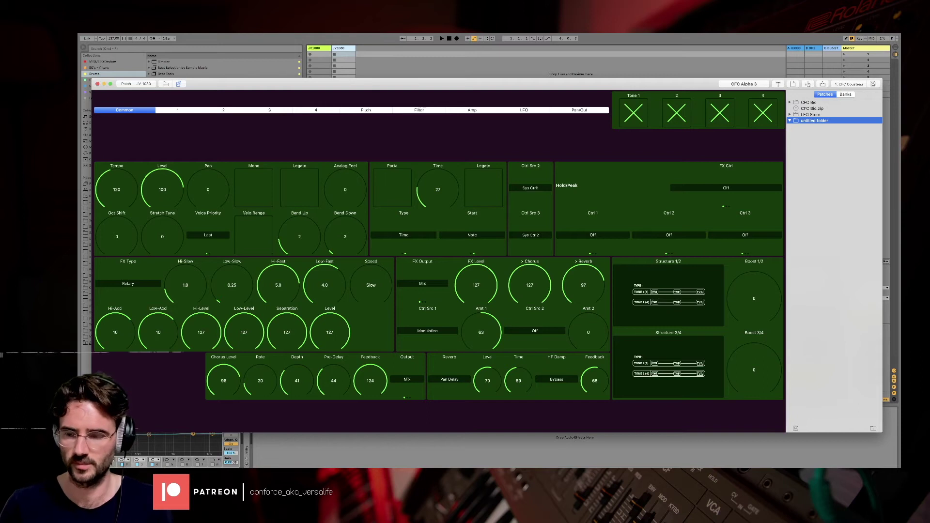
pyautogui.press('super+s')
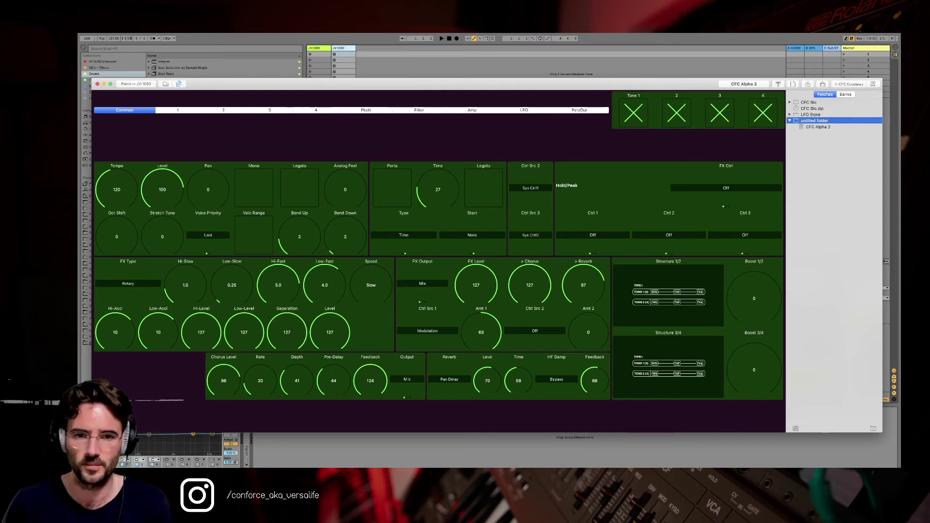
# Reveal the untitled patch folder in Finder and close the open Finder windows
pyautogui.rightClick(816, 122)
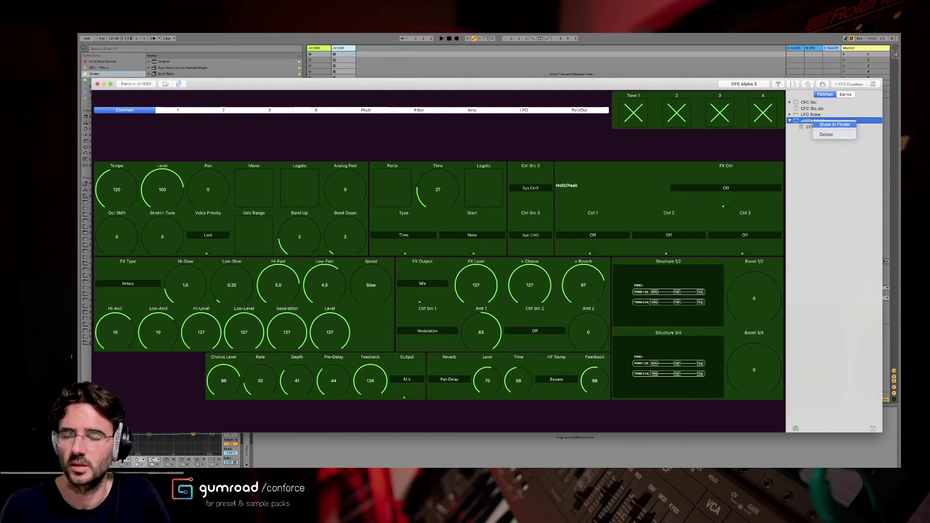
pyautogui.click(834, 125)
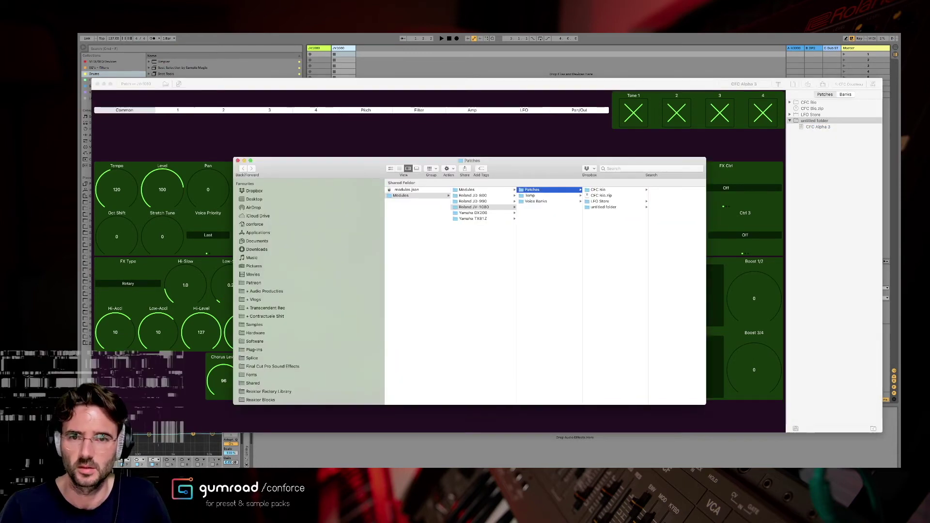
pyautogui.press('super+w')
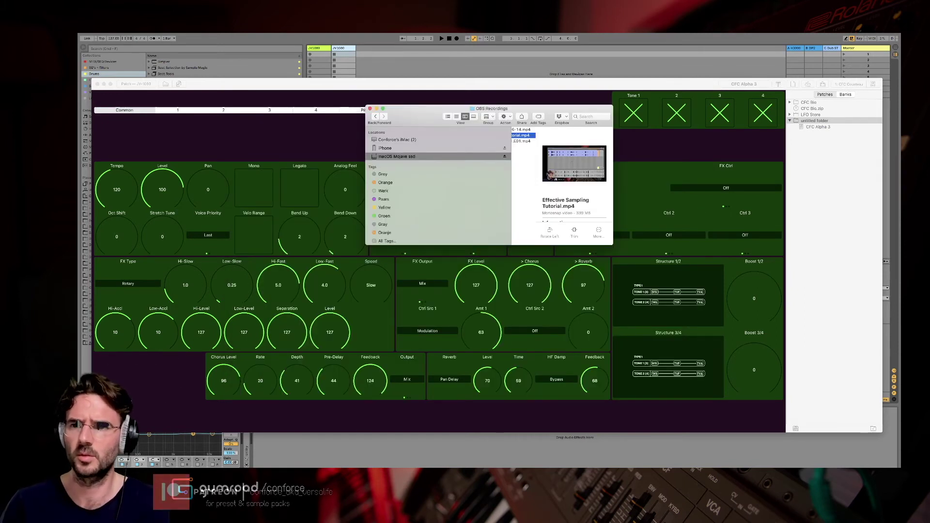
pyautogui.press('super+w')
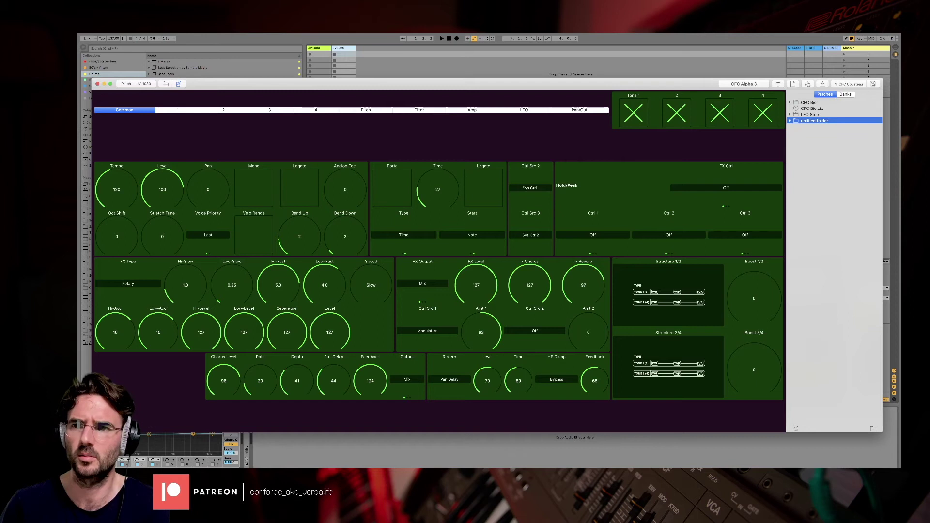
# Look through the patches in the 1080DonSolarisSoundset bank and collapse the bank again
pyautogui.click(845, 95)
pyautogui.rightClick(813, 102)
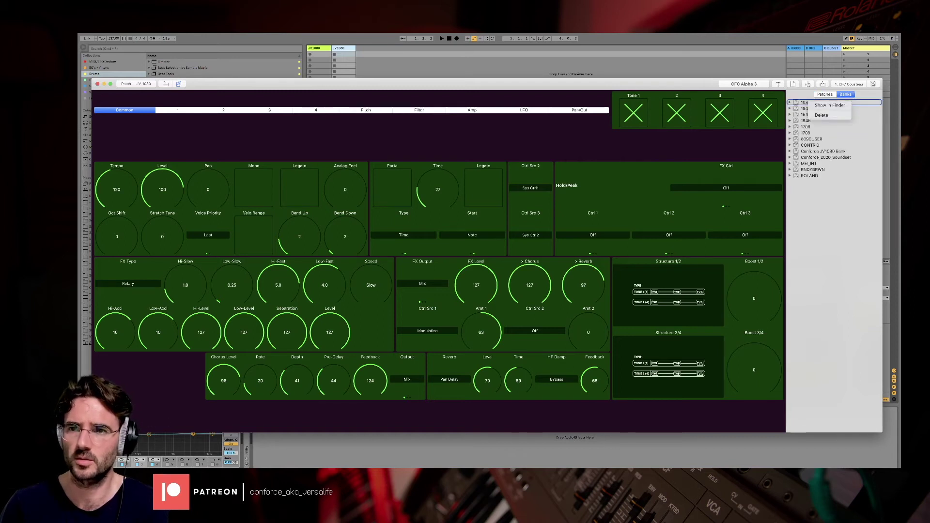
pyautogui.click(830, 105)
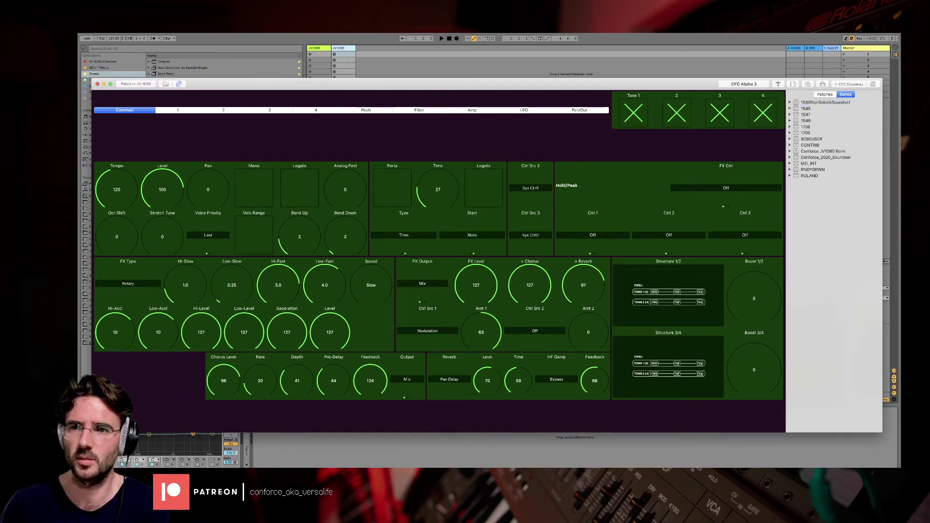
pyautogui.click(790, 102)
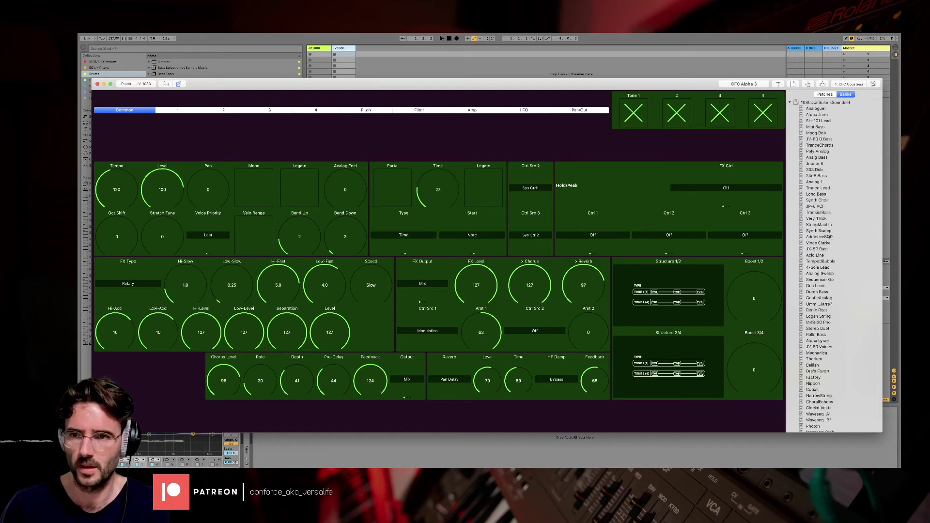
pyautogui.scroll(-1, 833, 262)
pyautogui.scroll(-15, 840, 267)
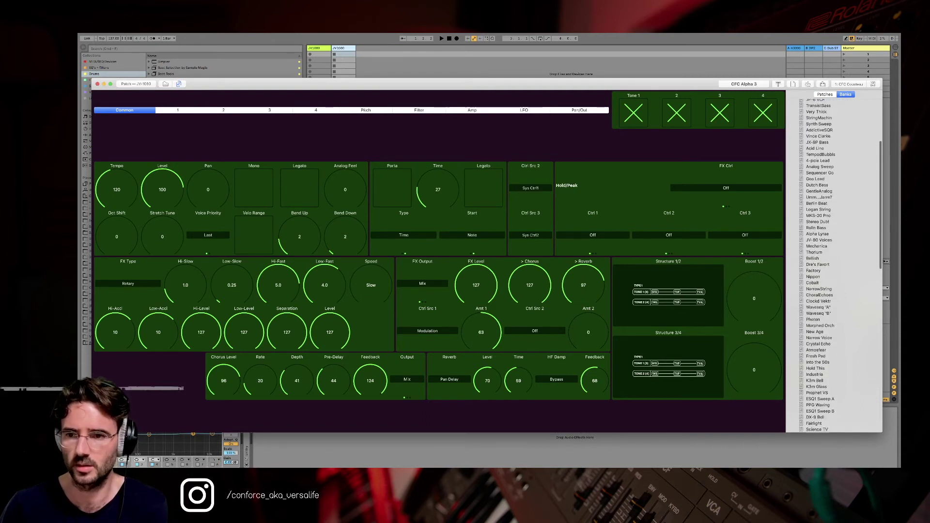
pyautogui.scroll(10, 824, 267)
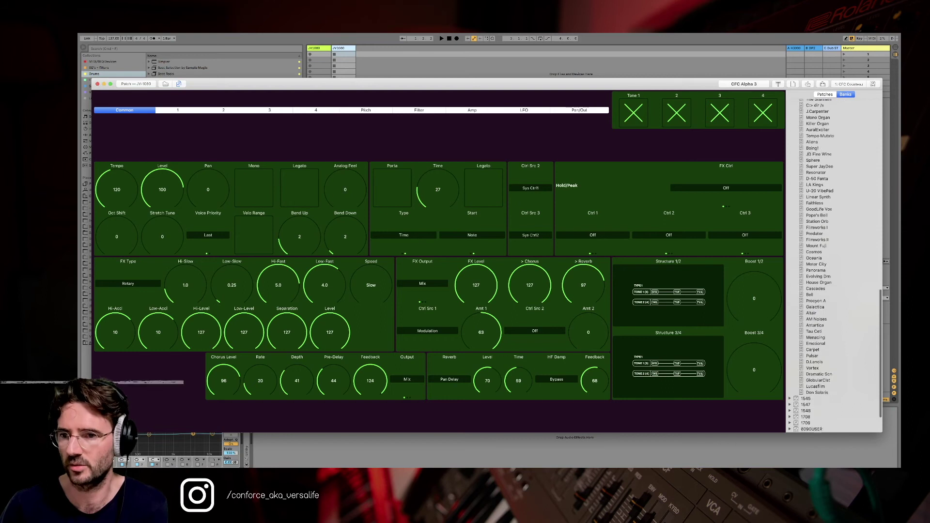
pyautogui.scroll(8, 824, 266)
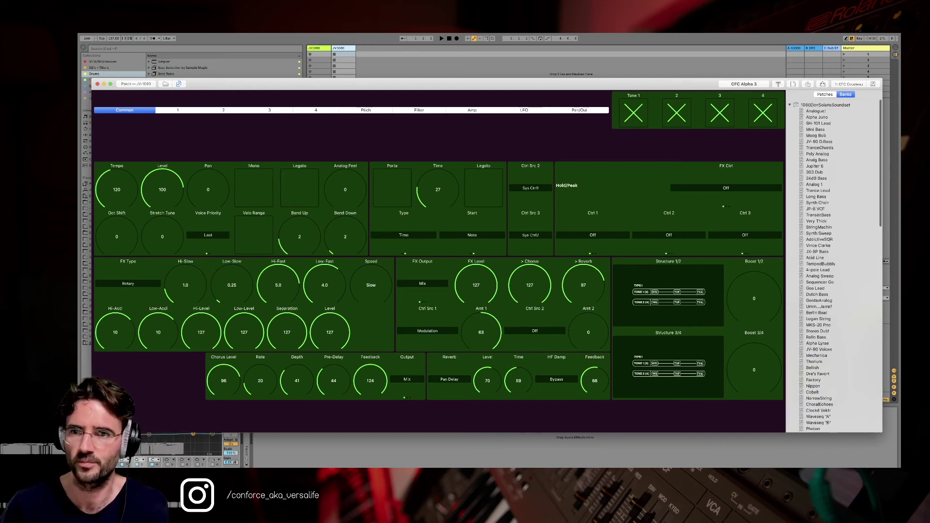
pyautogui.click(790, 102)
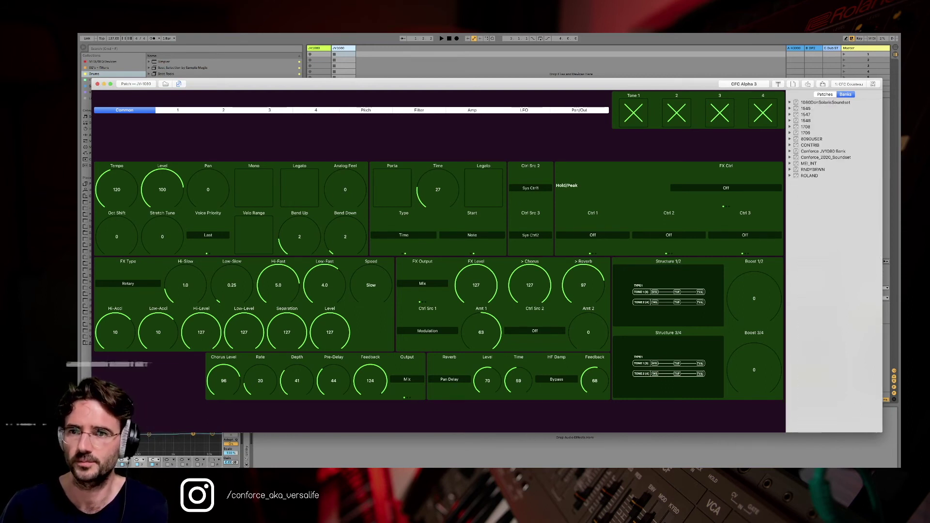
# Browse the patches in the Conforce JV1080 Bank and in the Conforce_2020_Soundset bank
pyautogui.click(823, 151)
pyautogui.click(790, 151)
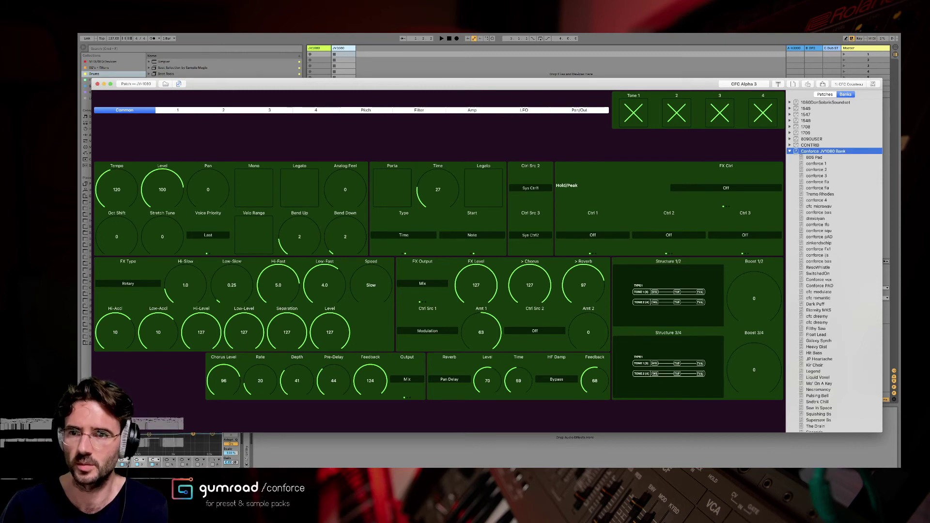
pyautogui.scroll(-2, 823, 194)
pyautogui.scroll(-3, 834, 267)
pyautogui.scroll(2, 833, 267)
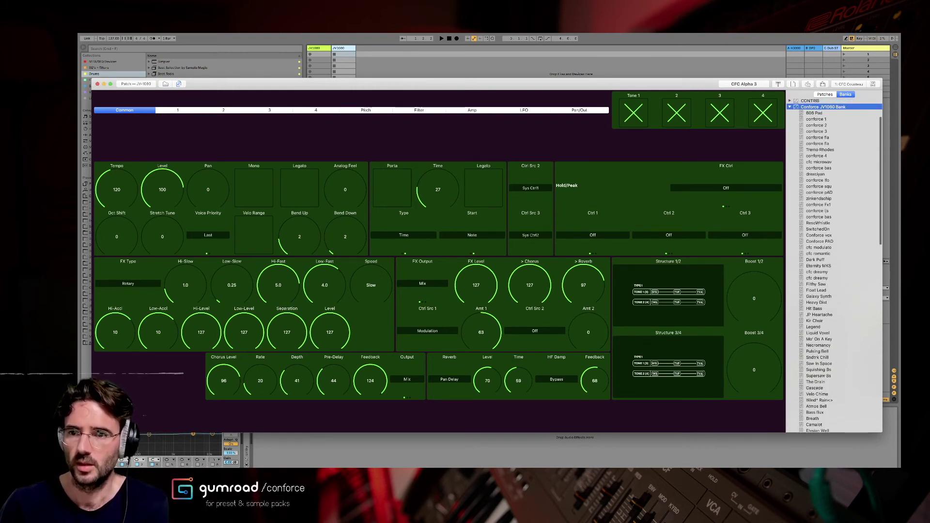
pyautogui.press('Left')
pyautogui.click(790, 157)
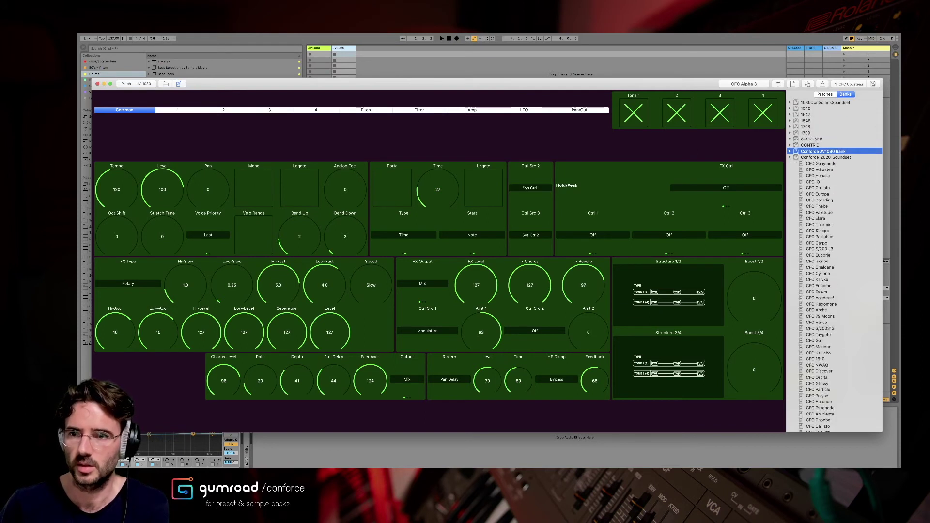
pyautogui.scroll(-3, 833, 267)
pyautogui.scroll(-5, 833, 267)
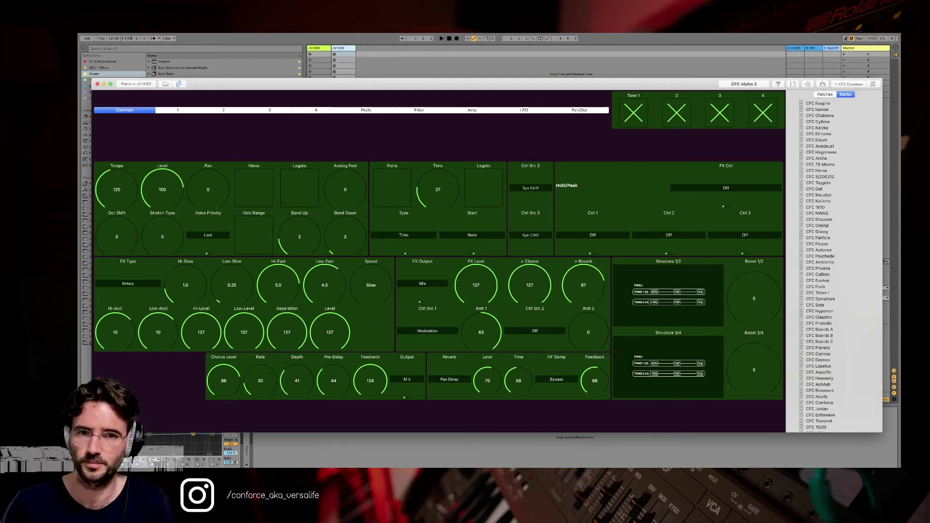
# Review the patch's pitch, filter, amp, LFO, pan/output and common settings across the four tones
pyautogui.click(366, 110)
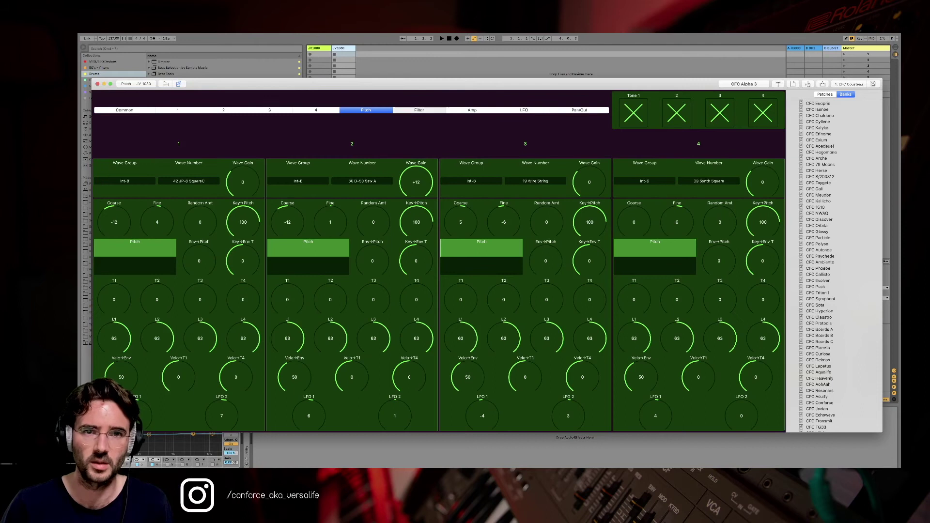
pyautogui.click(419, 110)
pyautogui.click(472, 110)
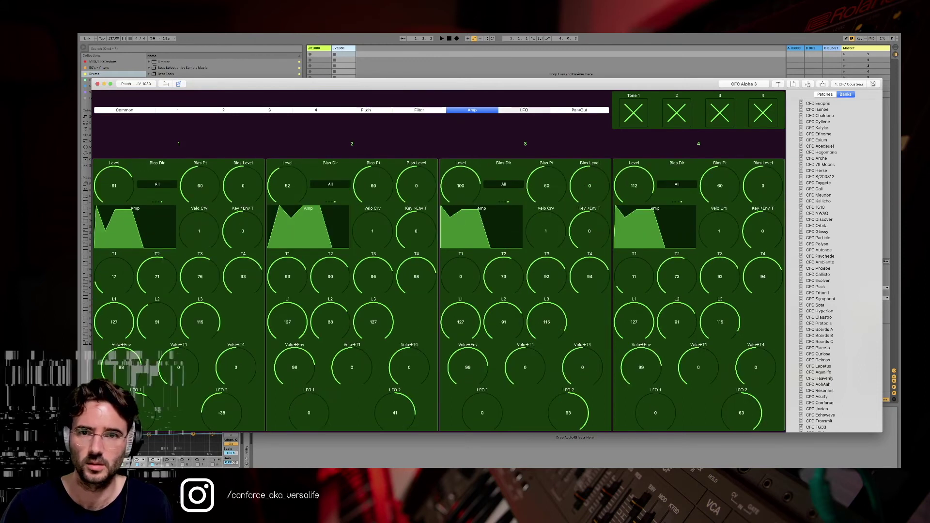
pyautogui.click(524, 110)
pyautogui.click(580, 110)
pyautogui.click(125, 110)
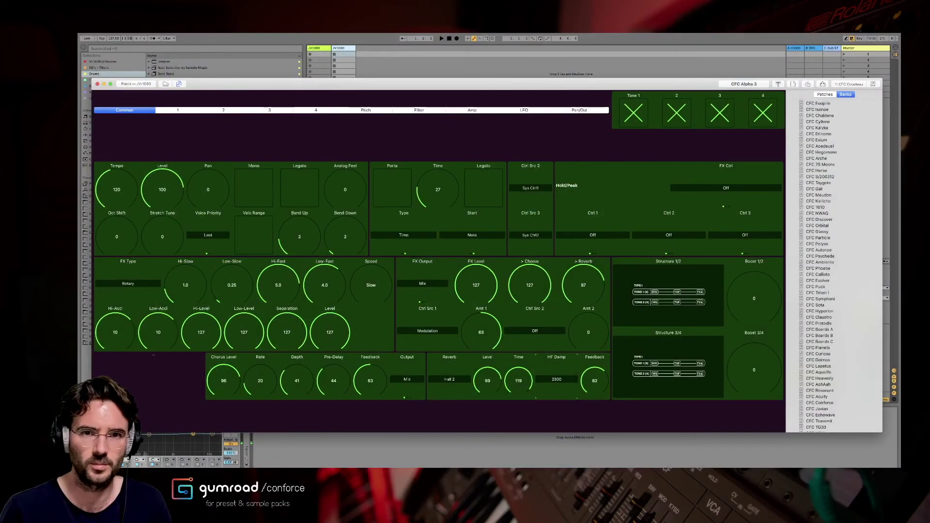
# Lower the amp level of tone 1 to 77 and of tone 2 to 23
pyautogui.click(472, 111)
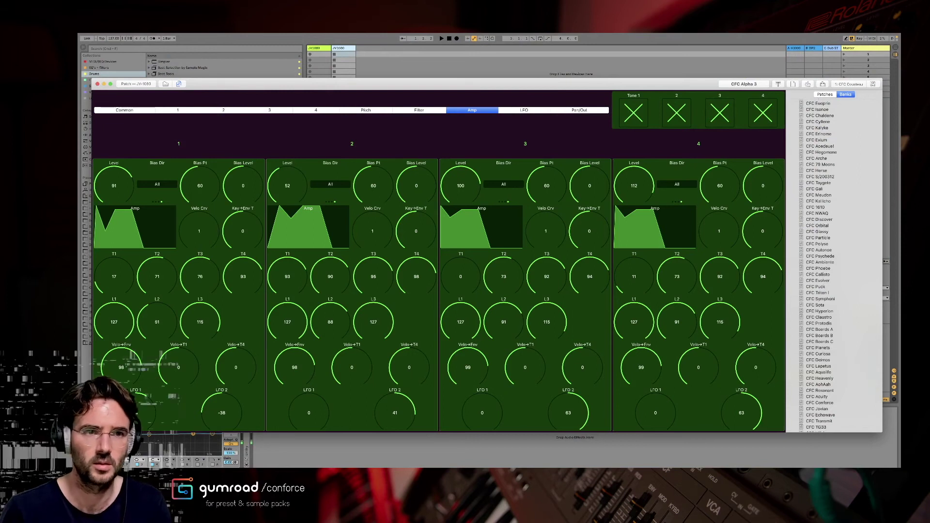
pyautogui.moveTo(287, 186); pyautogui.dragTo(288, 202)
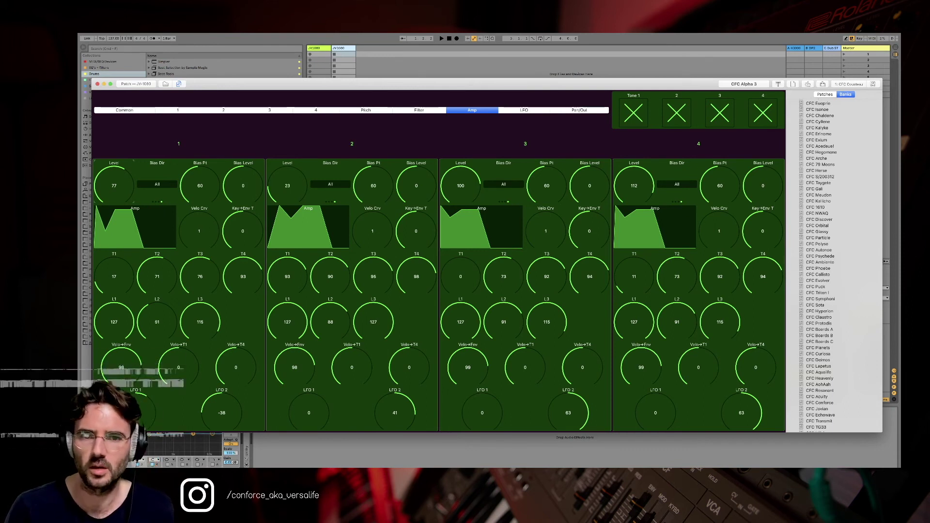
pyautogui.moveTo(436, 84); pyautogui.dragTo(438, 82)
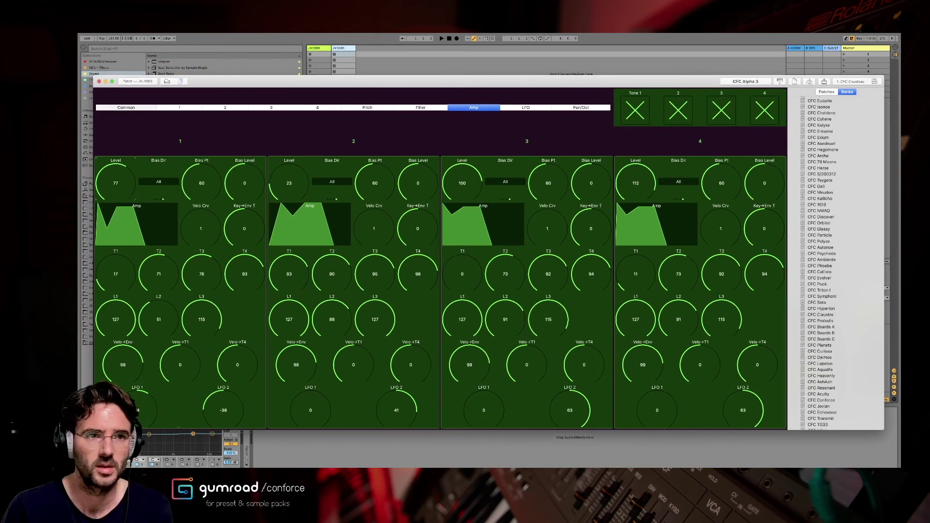
# Check the common settings and look over the Conforce_2020_Soundset patch list once more
pyautogui.click(126, 107)
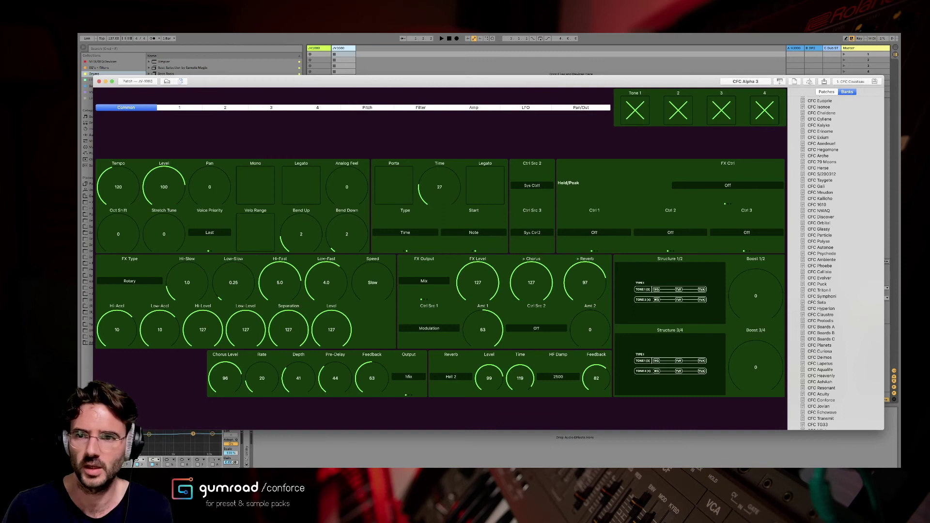
pyautogui.scroll(10, 833, 261)
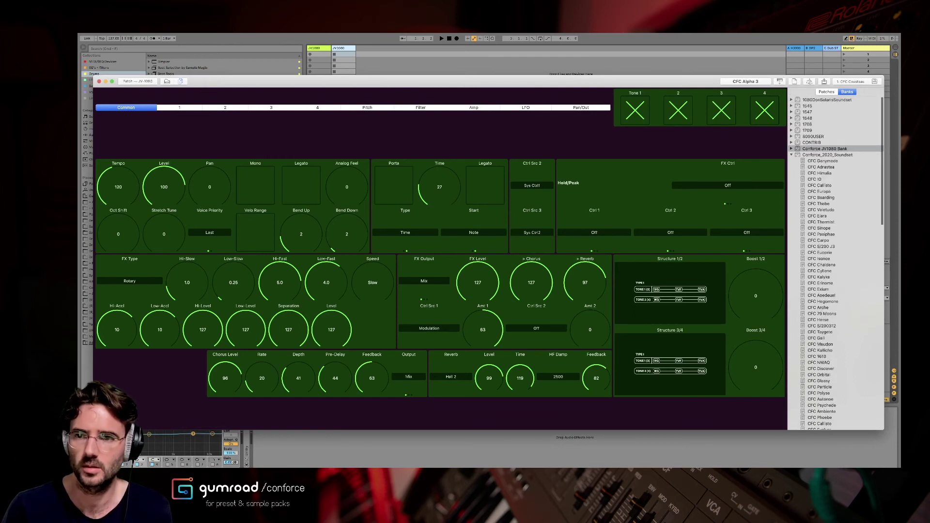
pyautogui.scroll(-4, 835, 262)
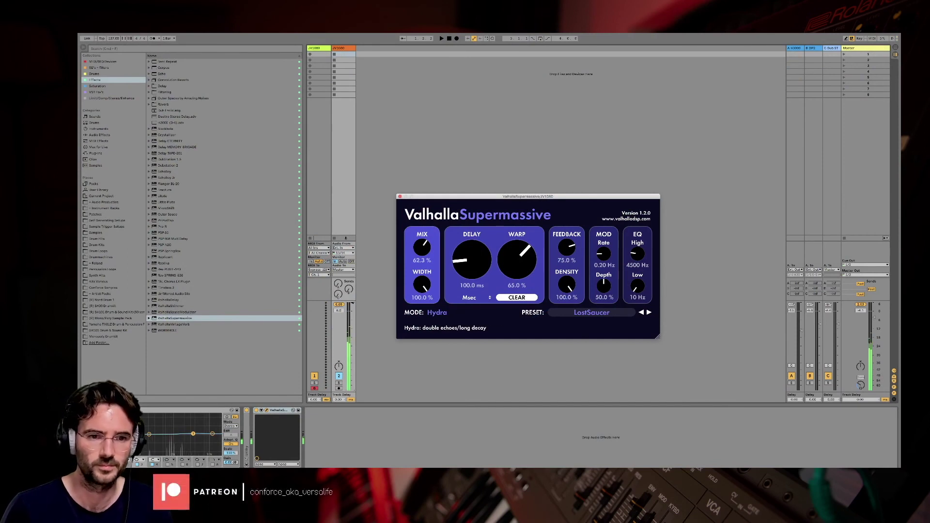
# Reopen the ValhallaSupermassive effect on the JV1080 audio track and raise its mix and feedback to 100%
pyautogui.click(256, 411)
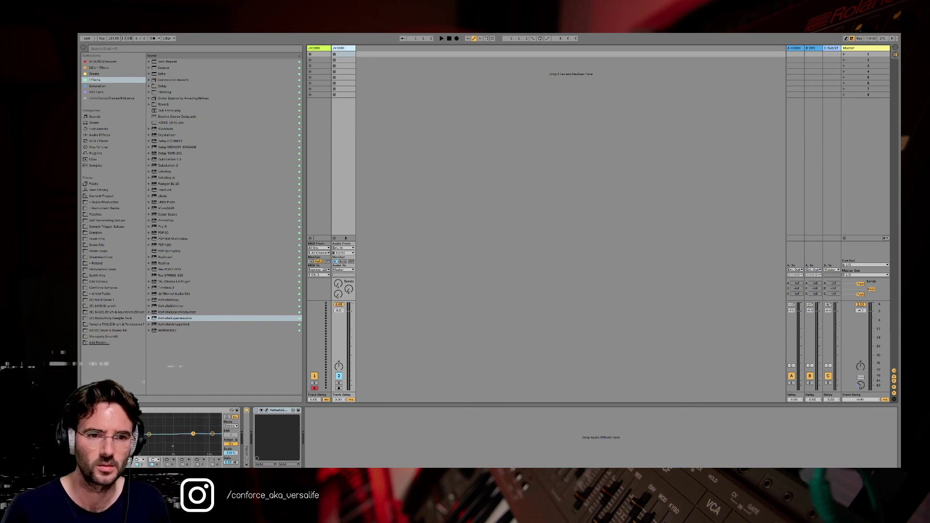
pyautogui.click(266, 410)
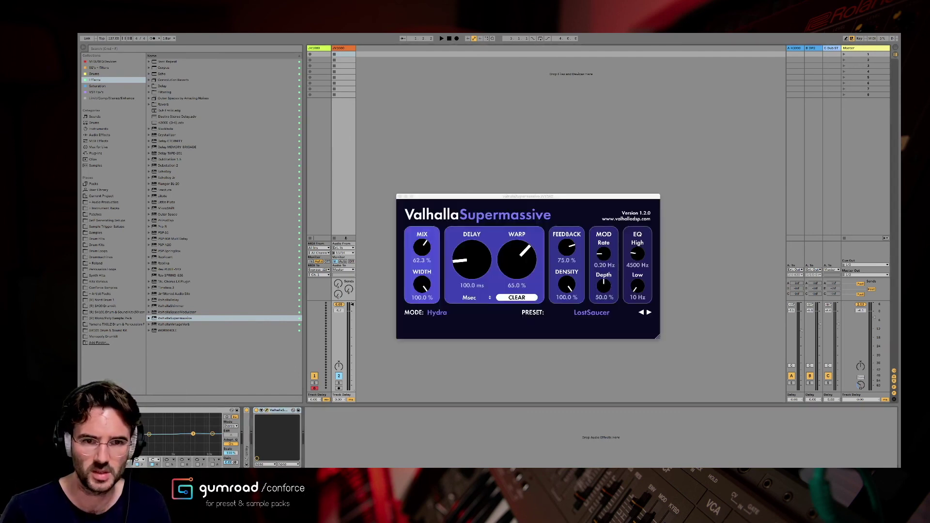
pyautogui.moveTo(422, 248); pyautogui.dragTo(422, 250)
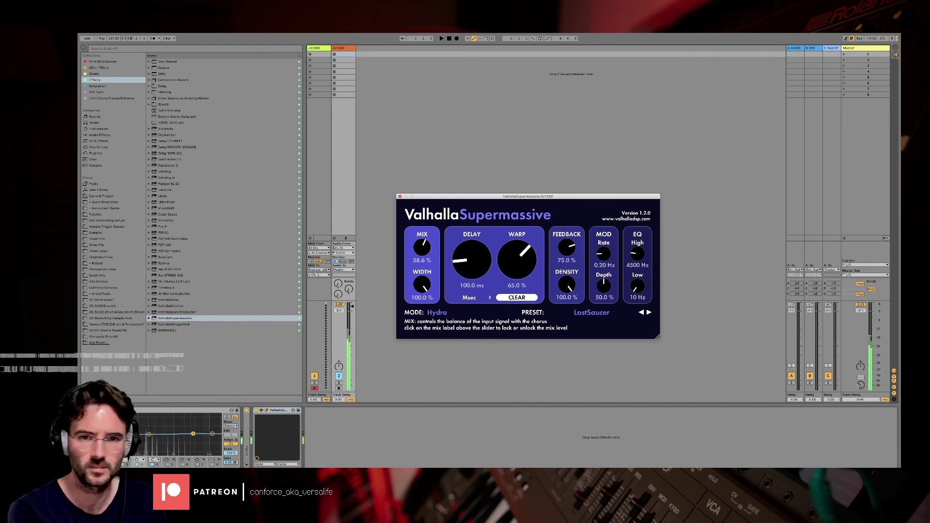
pyautogui.moveTo(422, 247); pyautogui.dragTo(422, 232)
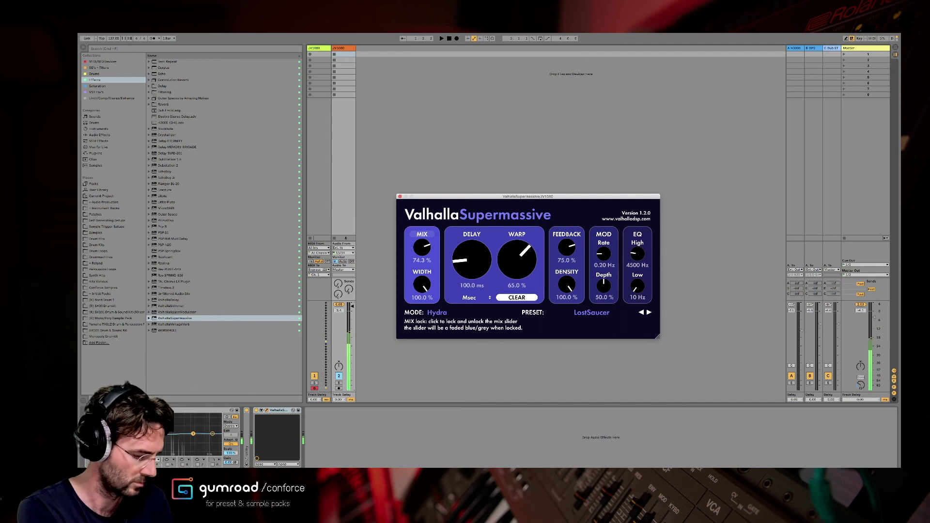
pyautogui.moveTo(422, 247); pyautogui.dragTo(422, 211)
pyautogui.moveTo(567, 247); pyautogui.dragTo(567, 213)
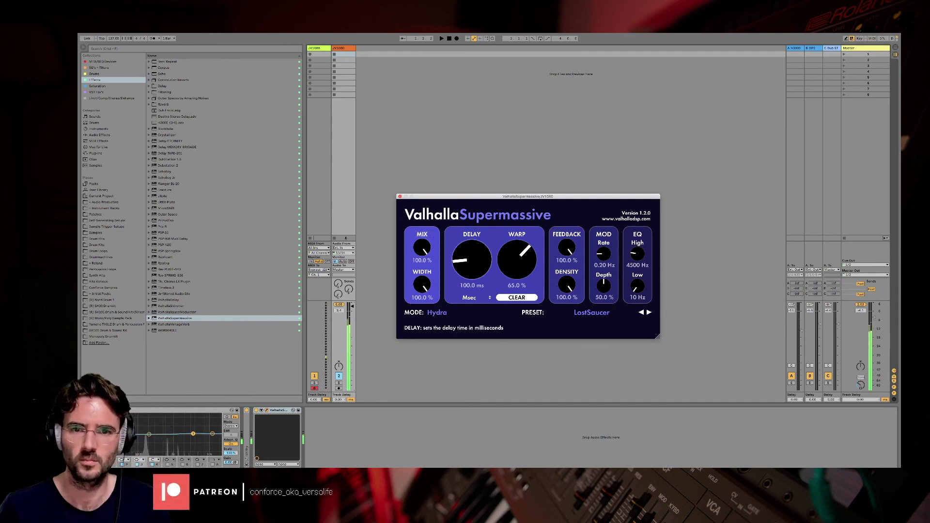
# Set ValhallaSupermassive's delay to 144.6 ms, warp to 69.9%, feedback to 91.3% and mix to 45.5%
pyautogui.moveTo(517, 260); pyautogui.dragTo(472, 253)
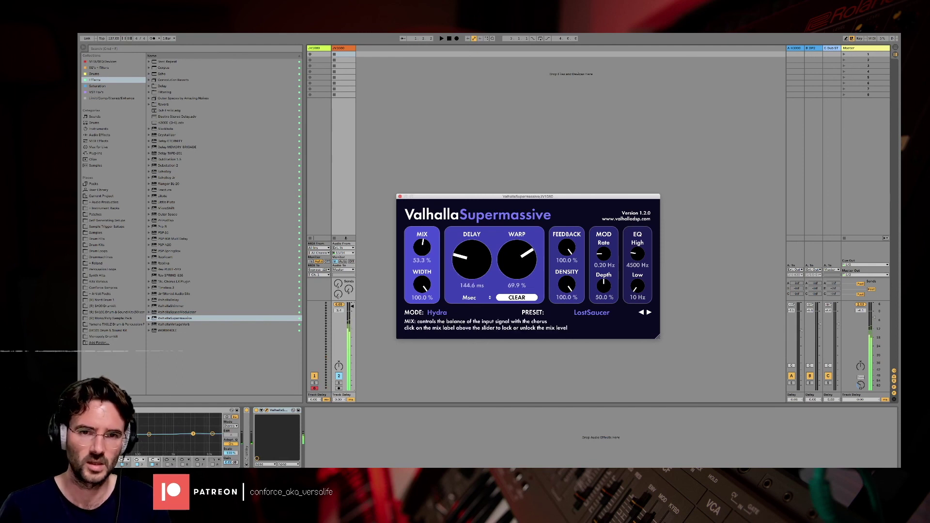
pyautogui.moveTo(422, 248); pyautogui.dragTo(422, 253)
pyautogui.moveTo(566, 248); pyautogui.dragTo(567, 256)
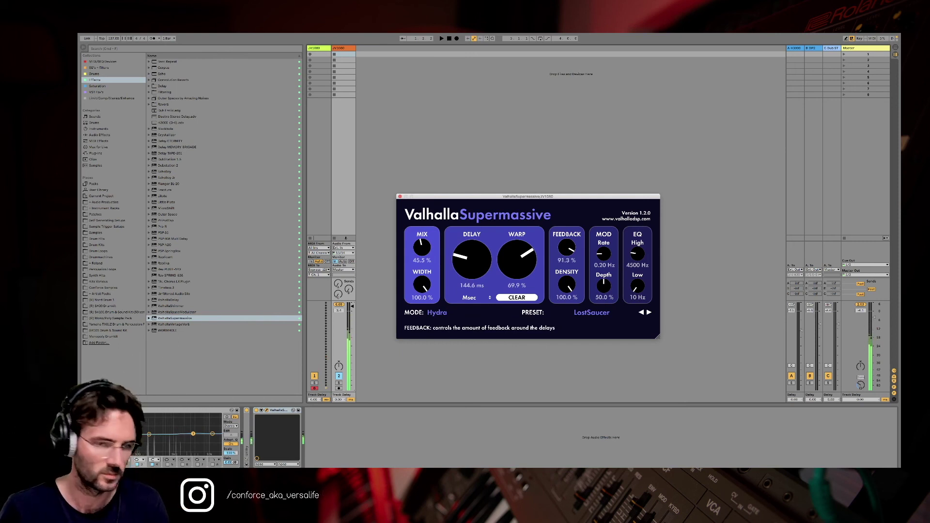
# Lower the JV1080 audio track's volume slightly and reduce ValhallaSupermassive's mix to 19.3%
pyautogui.moveTo(422, 248)
pyautogui.mouseDown()
pyautogui.moveTo(422, 264)
pyautogui.moveTo(422, 247)
pyautogui.mouseUp()
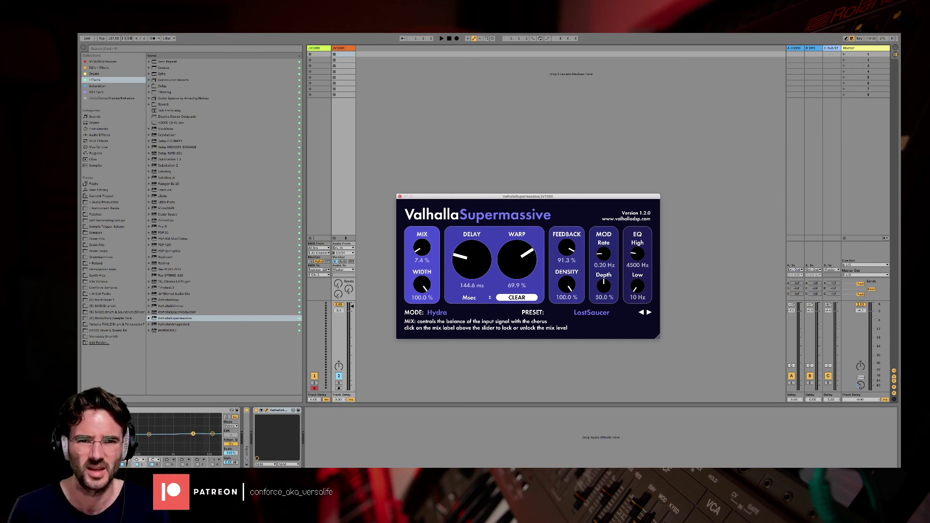
pyautogui.moveTo(352, 306); pyautogui.dragTo(352, 313)
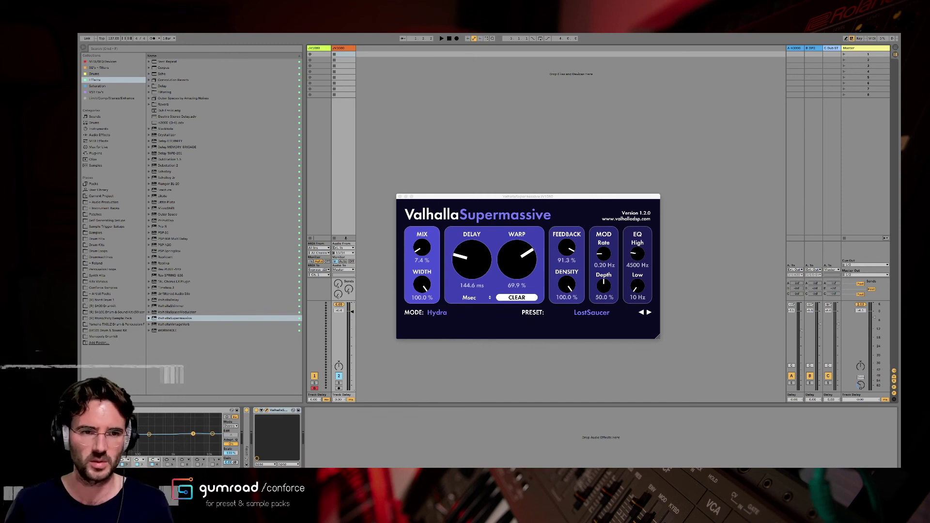
pyautogui.moveTo(422, 248); pyautogui.dragTo(422, 246)
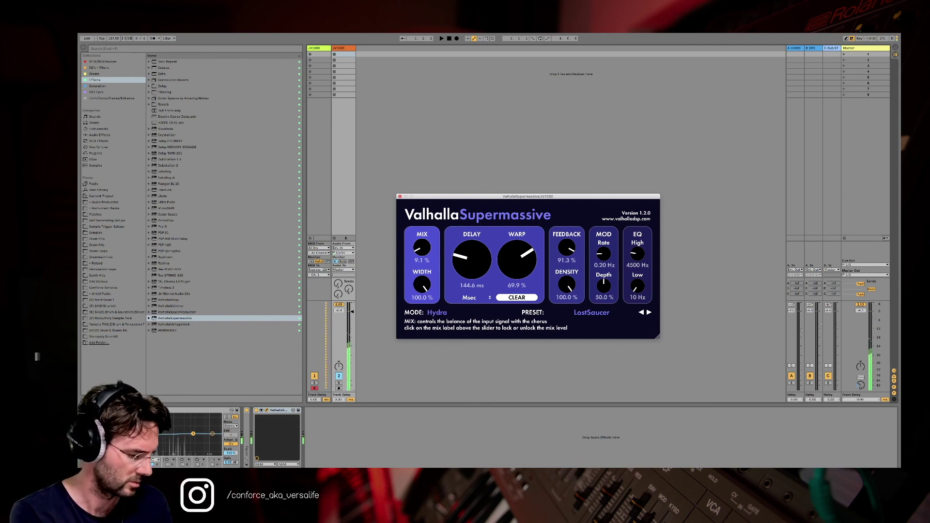
pyautogui.moveTo(422, 248); pyautogui.dragTo(422, 234)
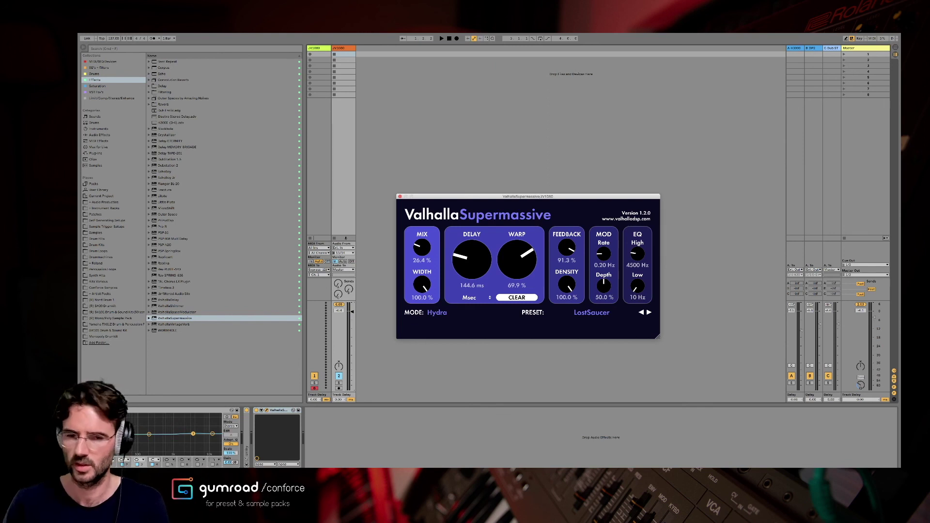
pyautogui.moveTo(422, 248); pyautogui.dragTo(422, 256)
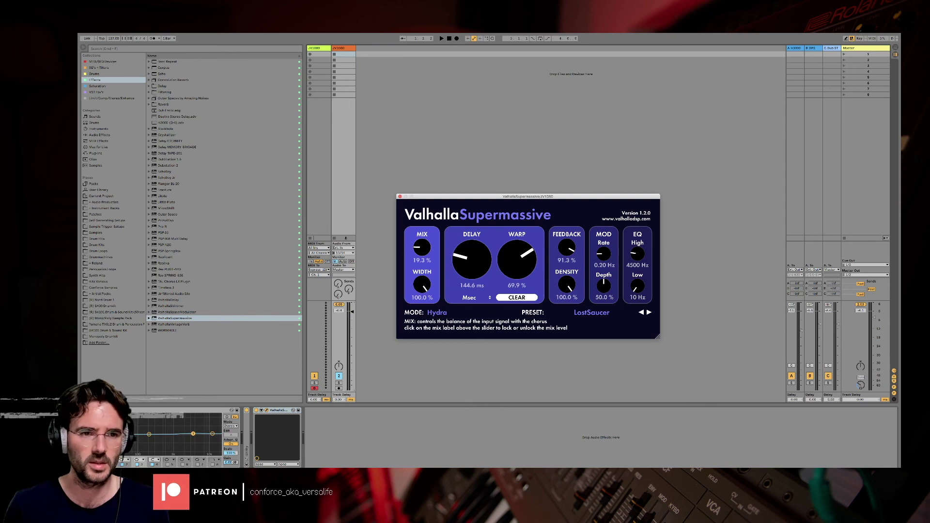